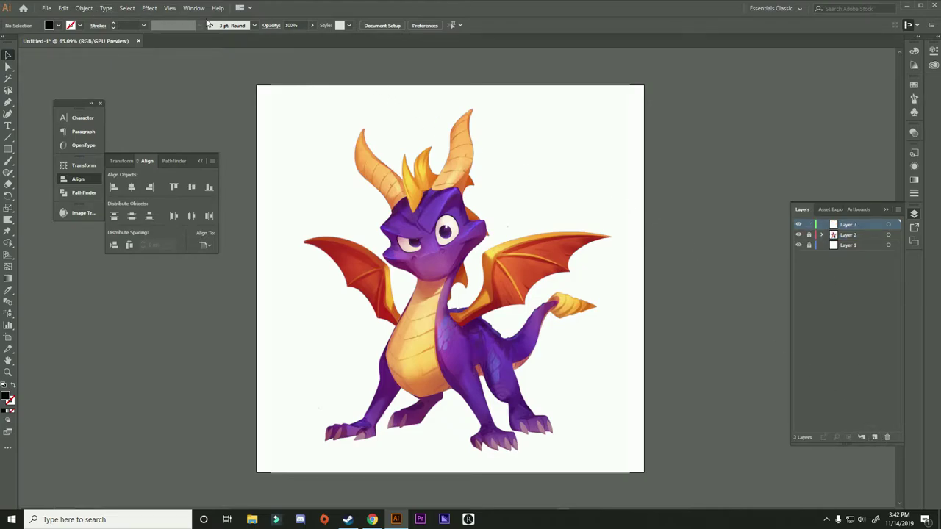
# Step: Create Calligraphic Brush 1, a 3 pt calligraphic brush whose size varies with pen pressure
pyautogui.click(254, 26)
pyautogui.click(228, 102)
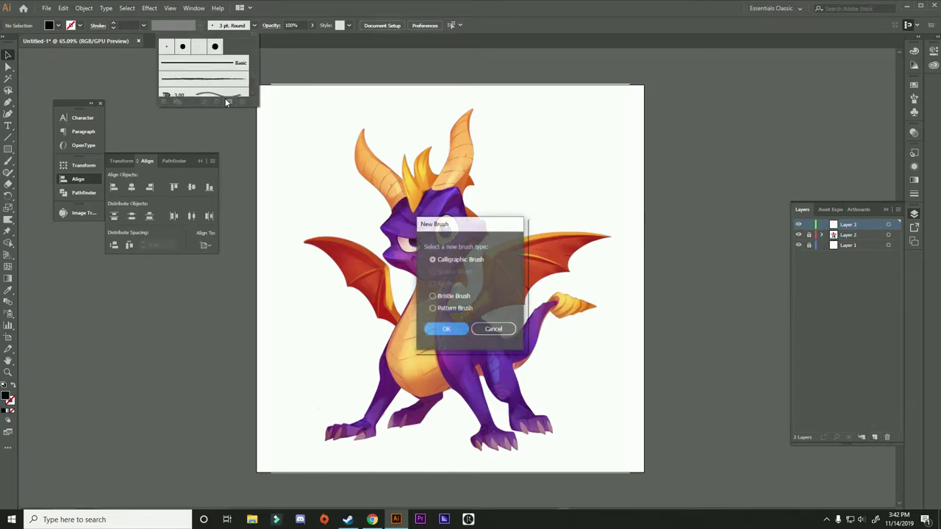
pyautogui.click(442, 332)
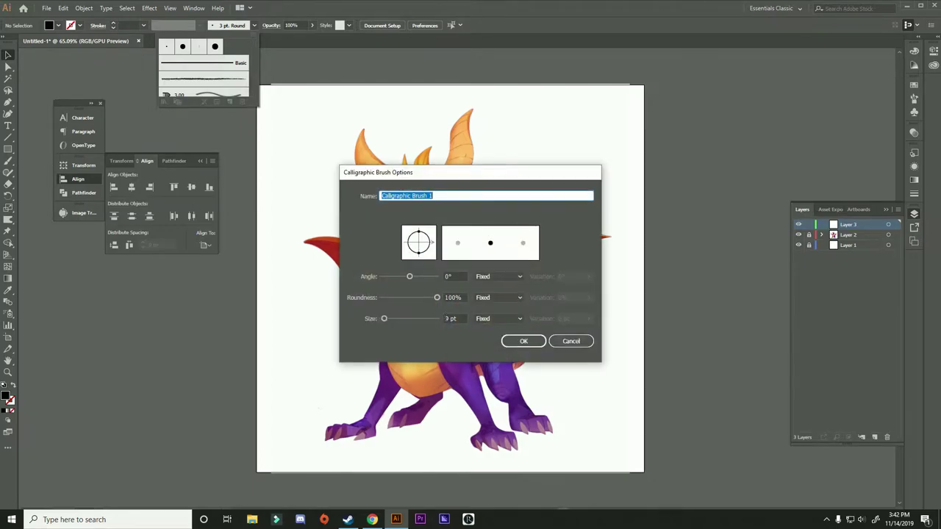
pyautogui.click(461, 319)
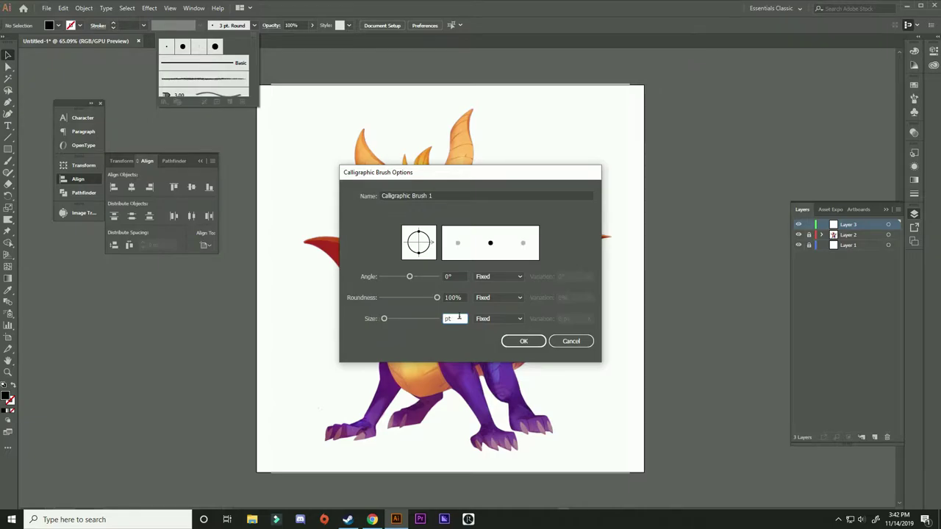
pyautogui.write('3')
pyautogui.click(499, 322)
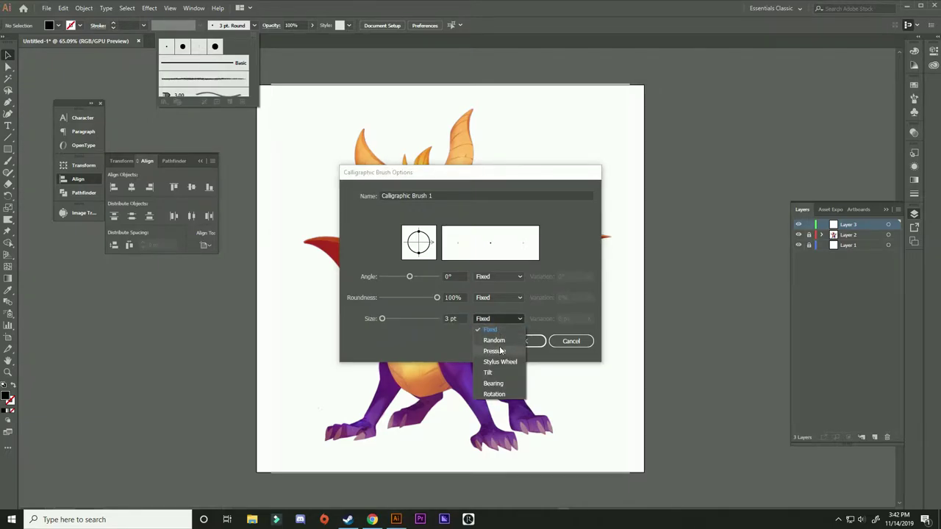
pyautogui.click(501, 352)
pyautogui.click(588, 318)
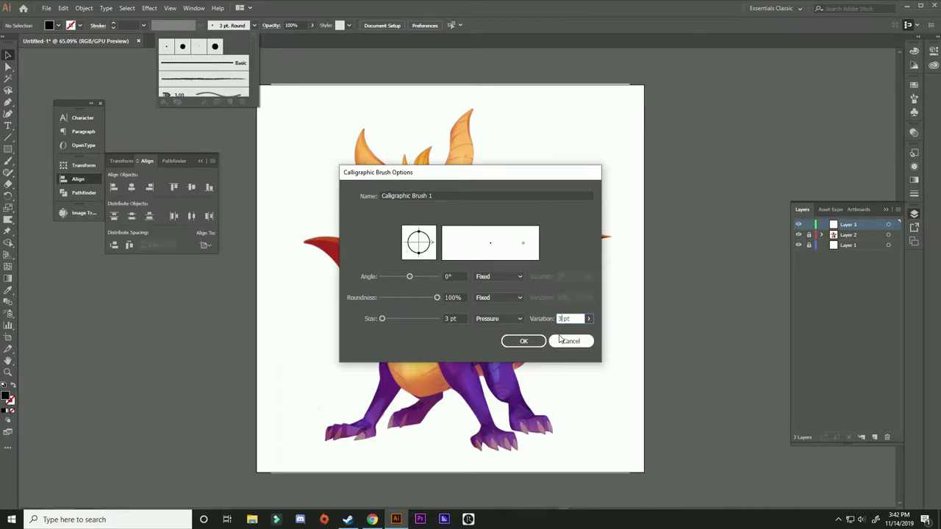
pyautogui.click(527, 342)
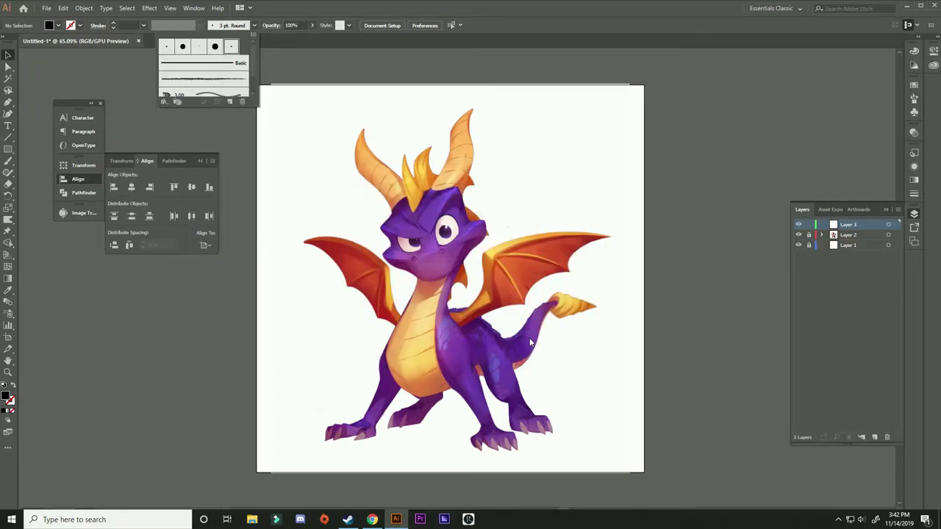
pyautogui.click(801, 229)
# Step: With the calligraphic Paintbrush, trace the belly's front edge, front leg and belly underside
pyautogui.press('b')
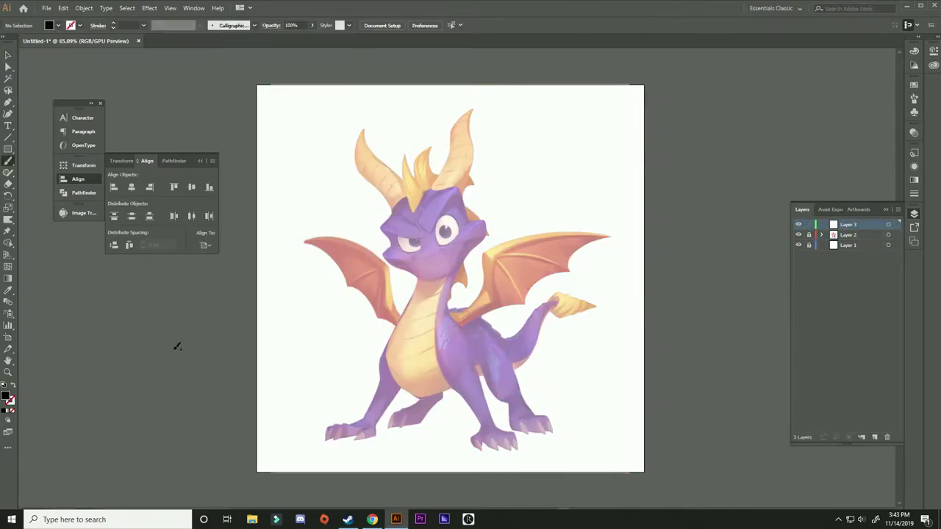
pyautogui.scroll(5, 419, 314)
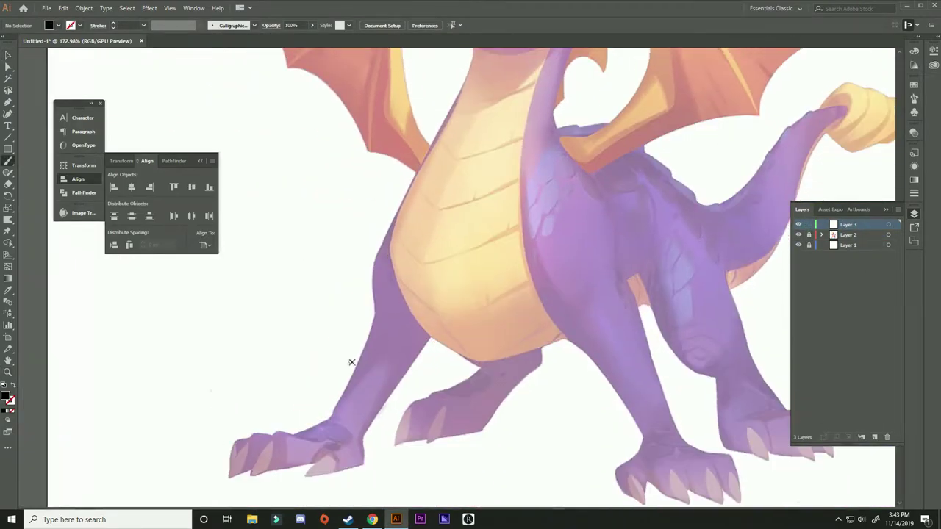
pyautogui.moveTo(291, 437)
pyautogui.mouseDown()
pyautogui.moveTo(331, 414)
pyautogui.moveTo(481, 58)
pyautogui.mouseUp()
pyautogui.hotkey('ctrl', 'z')
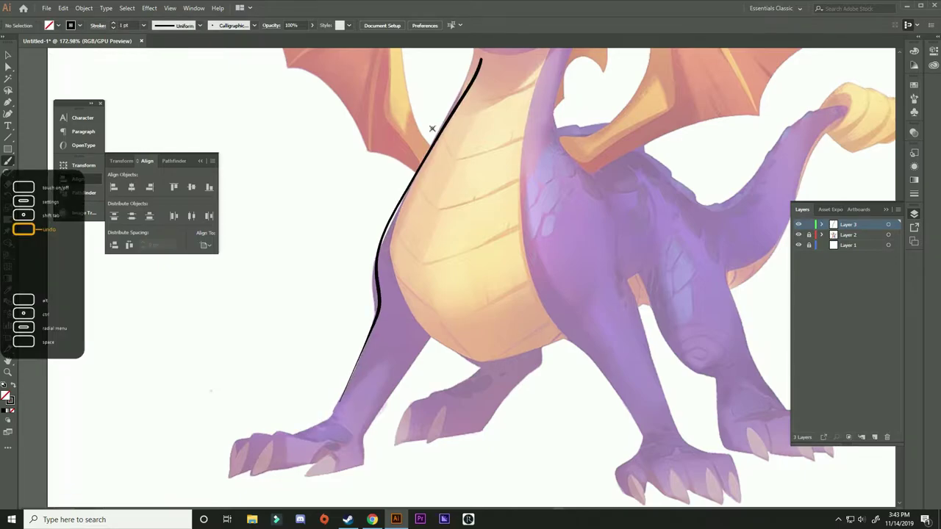
pyautogui.scroll(-3, 432, 128)
pyautogui.scroll(3, 324, 392)
pyautogui.scroll(-3, 368, 351)
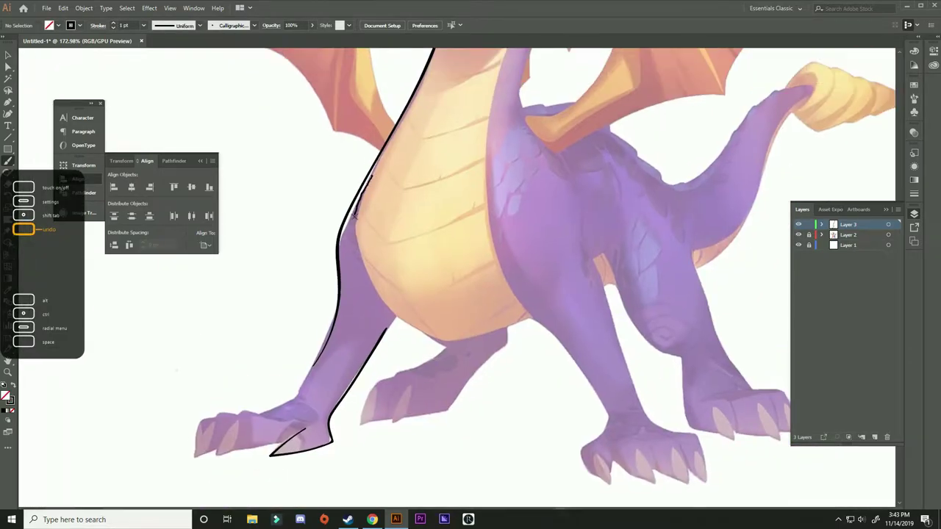
pyautogui.scroll(3, 366, 268)
pyautogui.moveTo(347, 392); pyautogui.dragTo(386, 329)
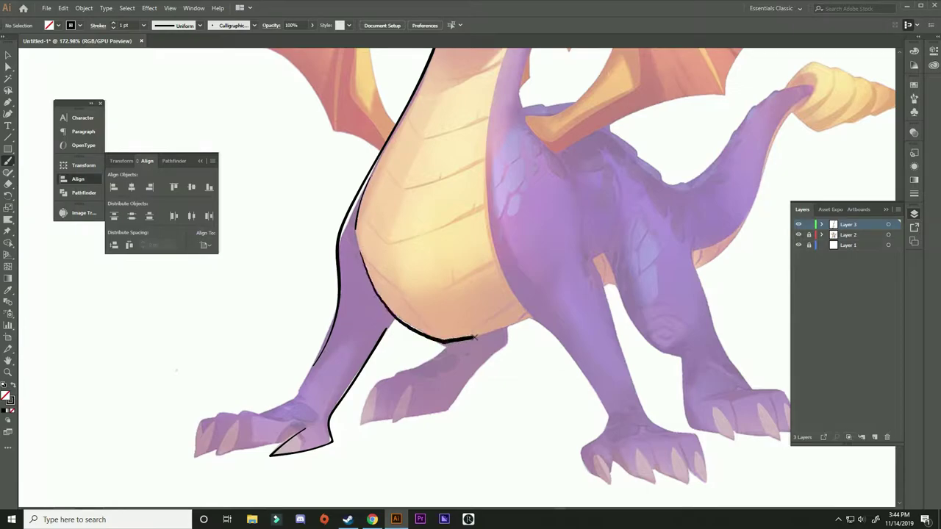
pyautogui.moveTo(474, 337); pyautogui.dragTo(533, 319)
pyautogui.moveTo(542, 327); pyautogui.dragTo(511, 369)
pyautogui.scroll(-2, 567, 479)
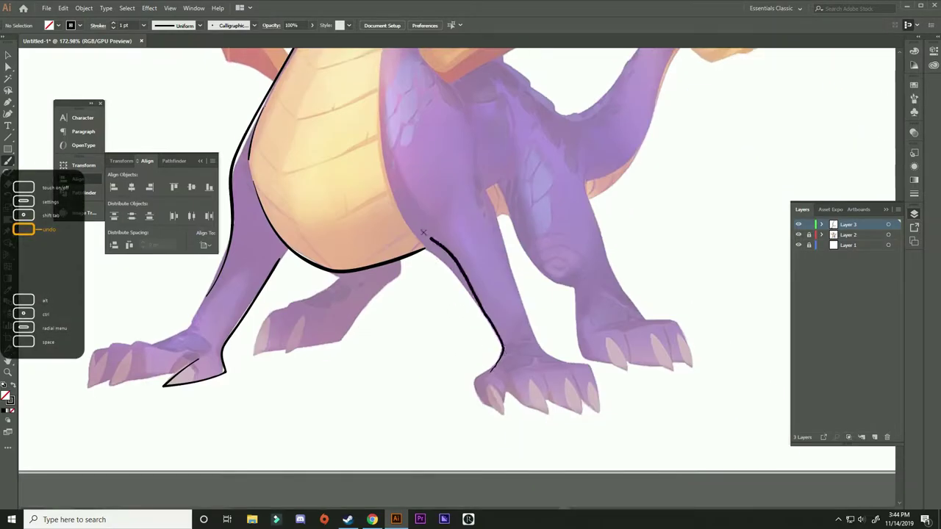
# Step: Outline the chest down the far front leg, plus the paw's first claw and foot edge
pyautogui.hotkey('ctrl', '0')
pyautogui.moveTo(483, 221); pyautogui.dragTo(498, 416)
pyautogui.scroll(3, 498, 342)
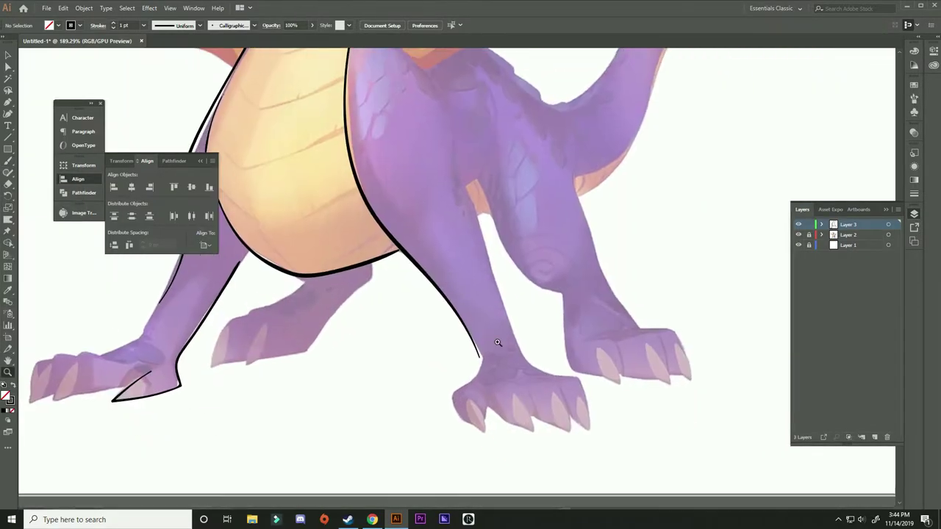
pyautogui.scroll(4, 461, 384)
pyautogui.moveTo(414, 319); pyautogui.dragTo(466, 428)
pyautogui.hotkey('ctrl', 'z')
pyautogui.moveTo(441, 375)
pyautogui.mouseDown()
pyautogui.moveTo(466, 426)
pyautogui.moveTo(454, 244)
pyautogui.mouseUp()
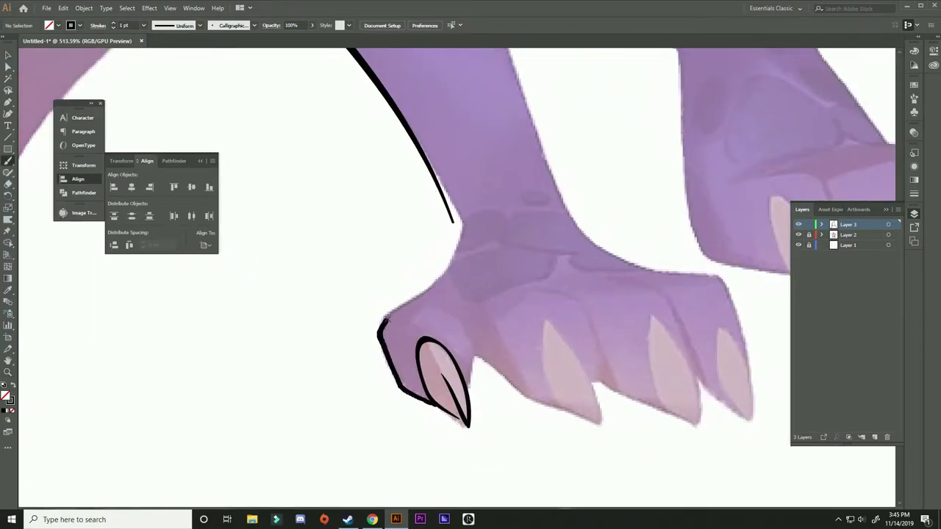
pyautogui.hotkey('ctrl', 'z')
pyautogui.moveTo(411, 401); pyautogui.dragTo(454, 220)
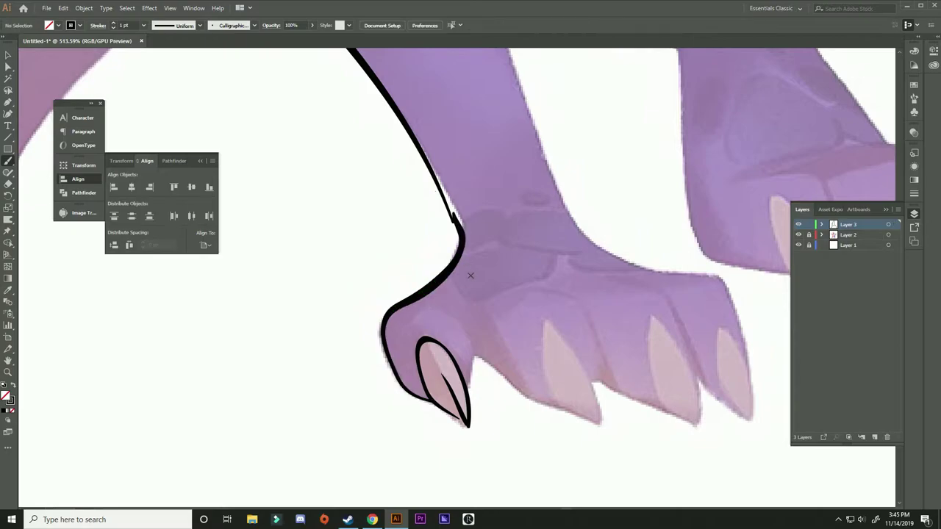
# Step: Outline the next toe and its inner claw line, checking the toe path's selection
pyautogui.moveTo(458, 320); pyautogui.dragTo(405, 266)
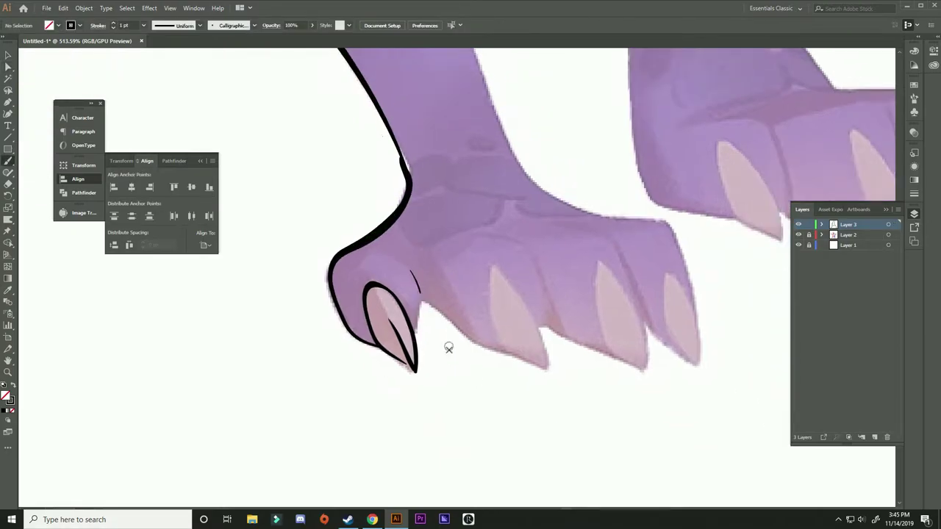
pyautogui.moveTo(416, 329); pyautogui.dragTo(543, 360)
pyautogui.moveTo(493, 266)
pyautogui.mouseDown()
pyautogui.moveTo(544, 344)
pyautogui.moveTo(542, 327)
pyautogui.mouseUp()
pyautogui.hotkey('ctrl', 'z')
pyautogui.moveTo(489, 287); pyautogui.dragTo(500, 336)
pyautogui.scroll(2, 532, 352)
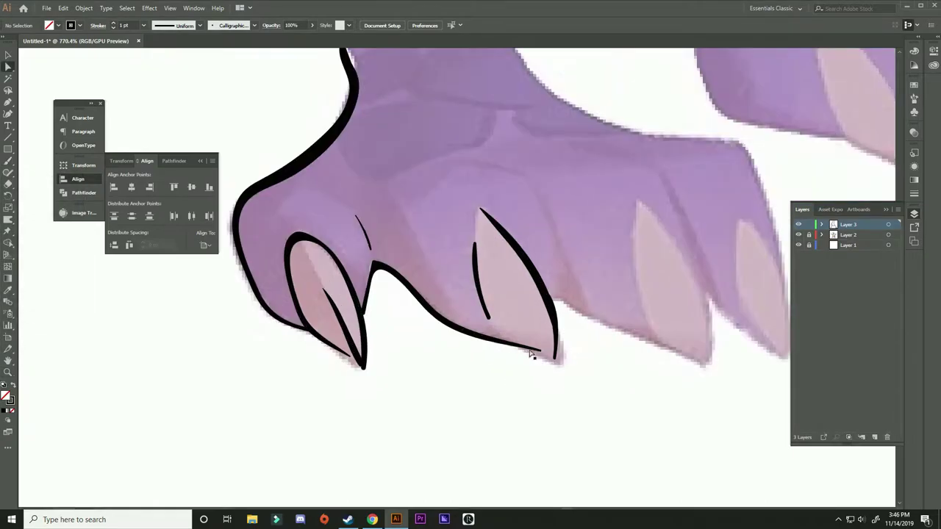
pyautogui.press('a')
pyautogui.click(554, 358)
pyautogui.click(170, 8)
pyautogui.click(213, 401)
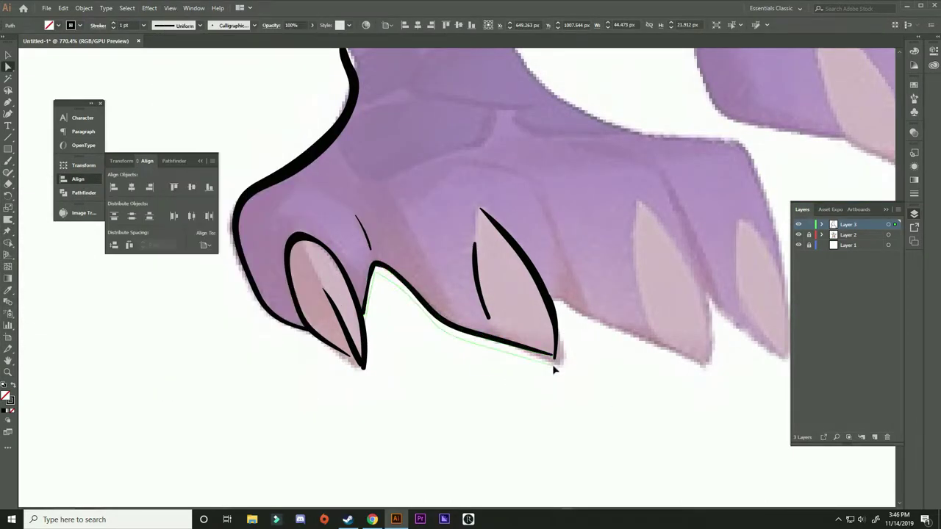
pyautogui.click(596, 251)
pyautogui.press('b')
# Step: Outline the rightmost claw and the paw's top and right edge
pyautogui.moveTo(597, 251); pyautogui.dragTo(419, 238)
pyautogui.moveTo(463, 189)
pyautogui.mouseDown()
pyautogui.moveTo(530, 336)
pyautogui.moveTo(508, 246)
pyautogui.moveTo(514, 344)
pyautogui.moveTo(374, 281)
pyautogui.mouseUp()
pyautogui.hotkey('ctrl', 'z')
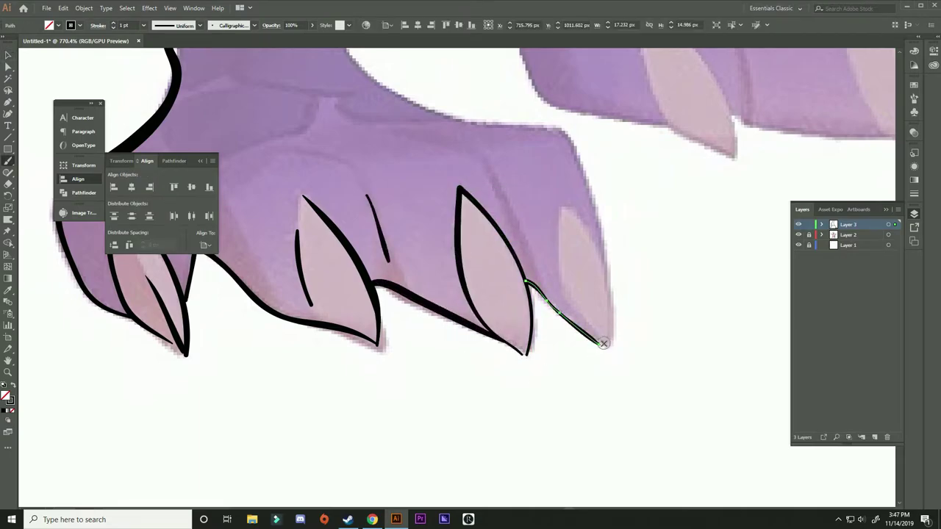
pyautogui.moveTo(527, 281); pyautogui.dragTo(604, 261)
pyautogui.scroll(3, 581, 256)
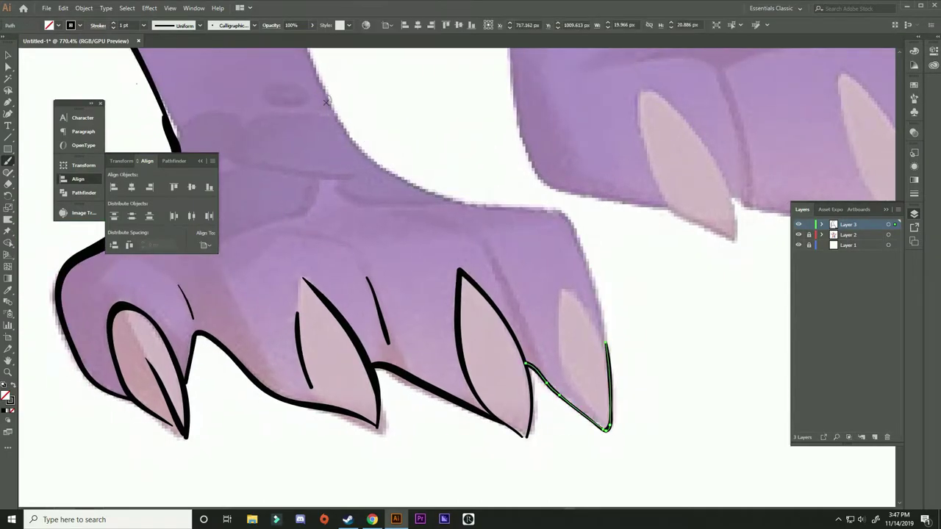
pyautogui.moveTo(315, 73); pyautogui.dragTo(608, 346)
pyautogui.scroll(-3, 651, 316)
pyautogui.hscroll(-2, 650, 316)
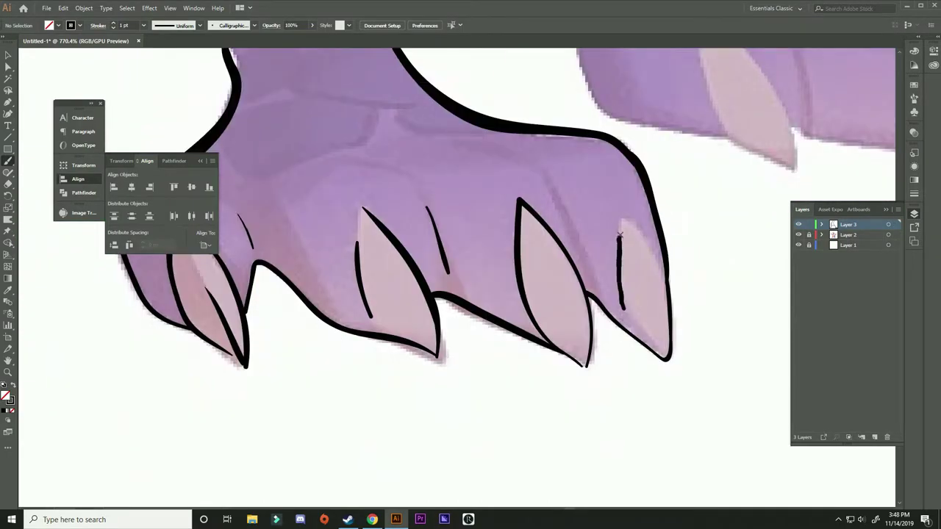
pyautogui.press('z')
pyautogui.moveTo(619, 236); pyautogui.dragTo(533, 395)
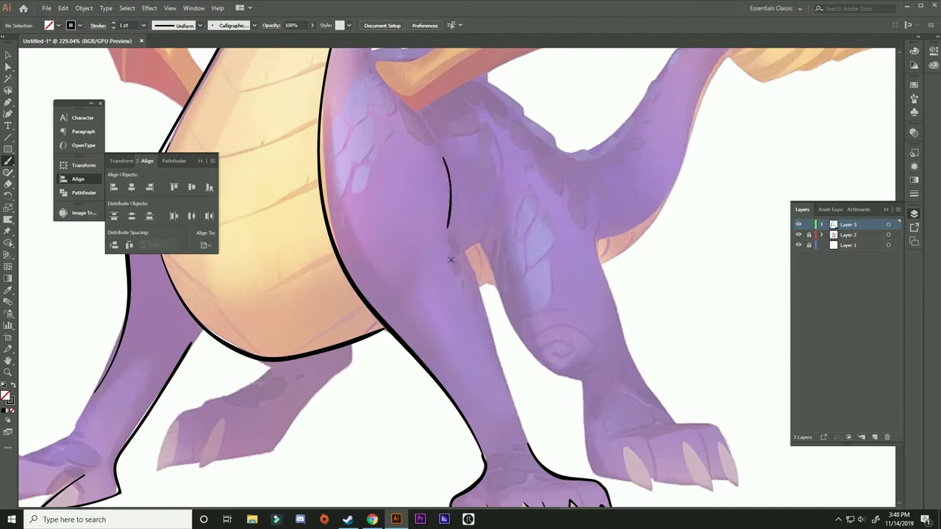
# Step: Add a hind-thigh crease and outline the back leg down to its paw and claws
pyautogui.scroll(-2, 456, 243)
pyautogui.scroll(2, 457, 243)
pyautogui.hscroll(2, 457, 243)
pyautogui.moveTo(436, 202); pyautogui.dragTo(426, 247)
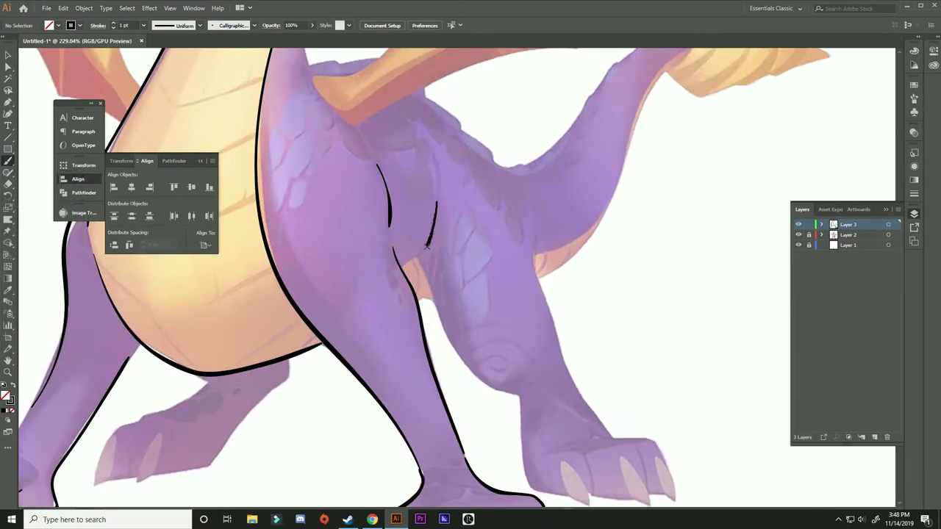
pyautogui.scroll(-2, 430, 285)
pyautogui.hscroll(1, 431, 285)
pyautogui.scroll(-2, 459, 336)
pyautogui.hscroll(2, 459, 336)
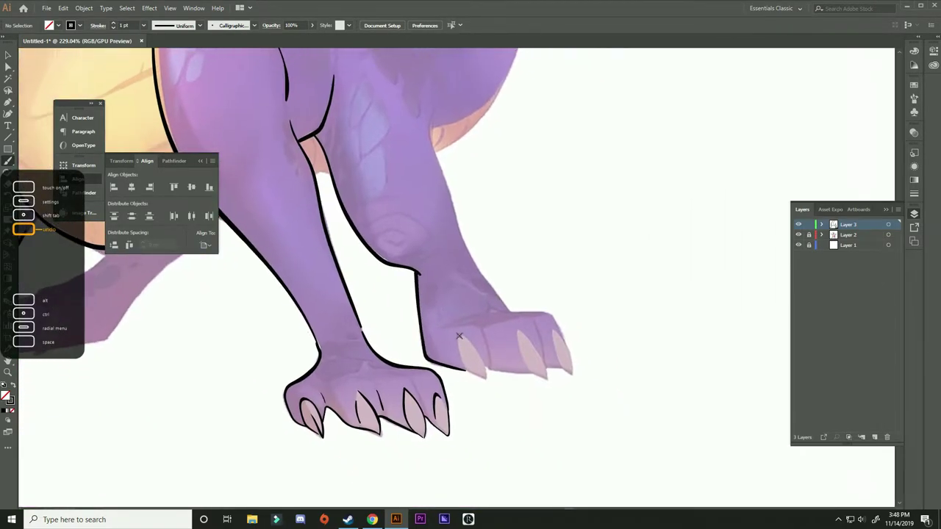
pyautogui.moveTo(487, 372)
pyautogui.mouseDown()
pyautogui.moveTo(528, 368)
pyautogui.moveTo(553, 331)
pyautogui.moveTo(544, 347)
pyautogui.mouseUp()
pyautogui.moveTo(481, 329); pyautogui.dragTo(486, 345)
pyautogui.moveTo(417, 252); pyautogui.dragTo(445, 319)
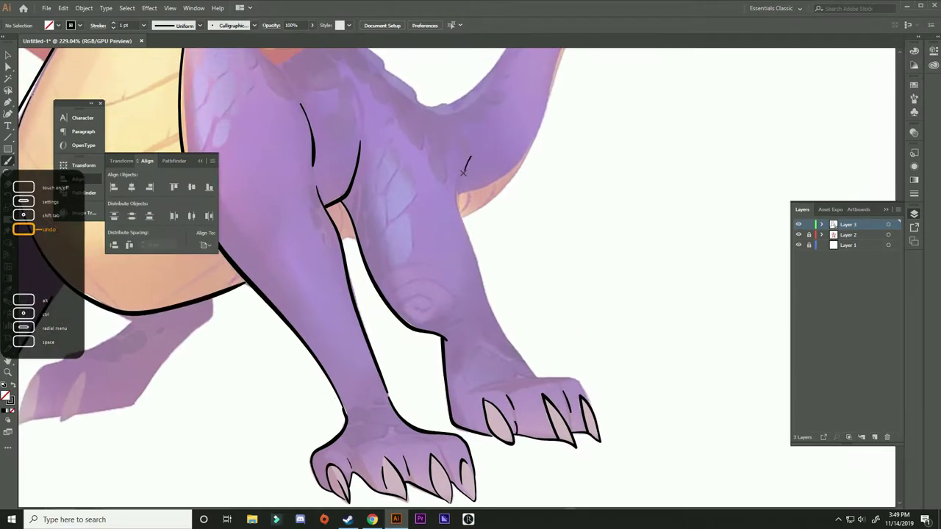
pyautogui.moveTo(459, 173); pyautogui.dragTo(566, 380)
# Step: Outline the far rear paw's claw and trace the far leg's contour upward
pyautogui.scroll(5, 565, 380)
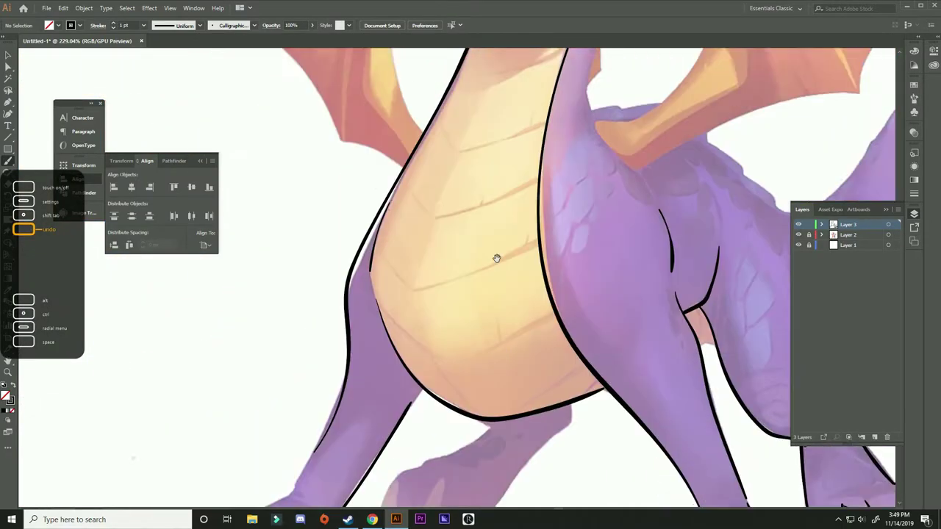
pyautogui.scroll(4, 495, 258)
pyautogui.scroll(1, 421, 353)
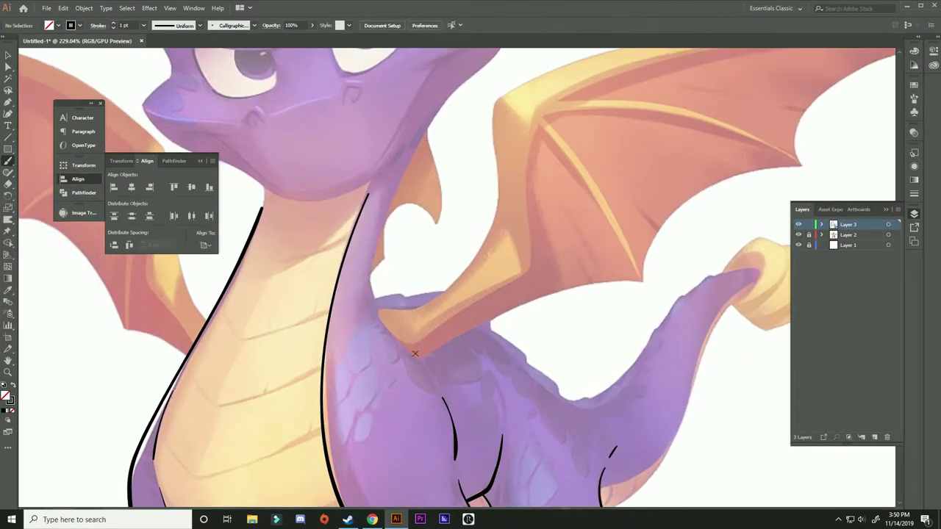
pyautogui.moveTo(390, 329); pyautogui.dragTo(428, 374)
pyautogui.scroll(-10, 403, 341)
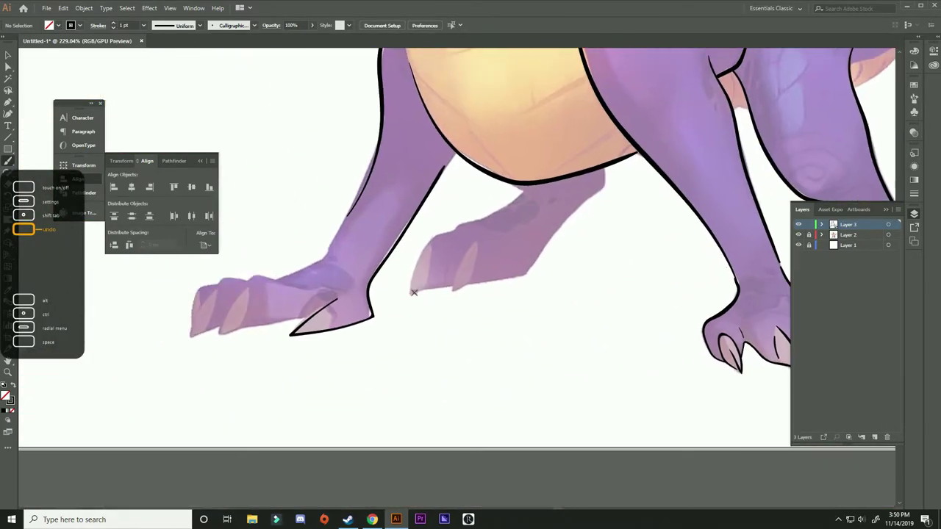
pyautogui.moveTo(409, 294)
pyautogui.mouseDown()
pyautogui.moveTo(421, 253)
pyautogui.moveTo(427, 292)
pyautogui.mouseUp()
pyautogui.moveTo(426, 292); pyautogui.dragTo(360, 350)
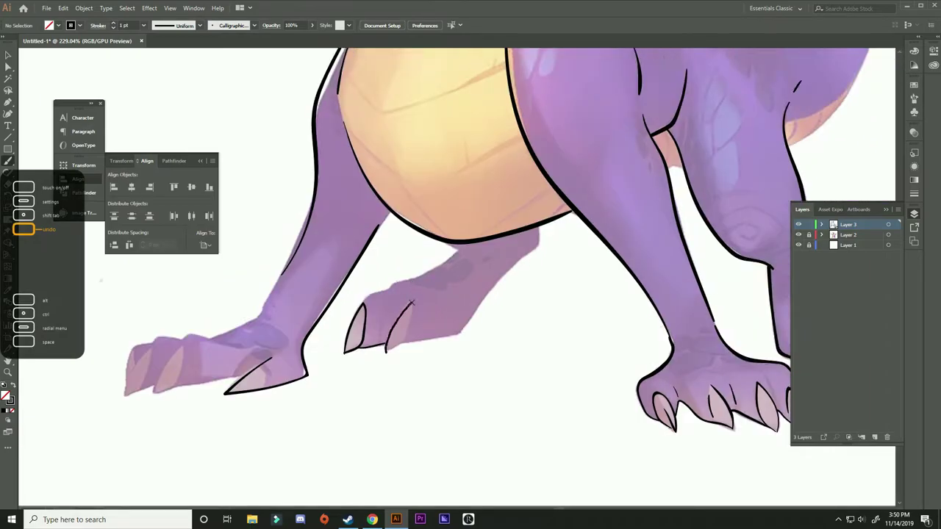
pyautogui.moveTo(412, 302)
pyautogui.mouseDown()
pyautogui.moveTo(422, 342)
pyautogui.moveTo(542, 227)
pyautogui.mouseUp()
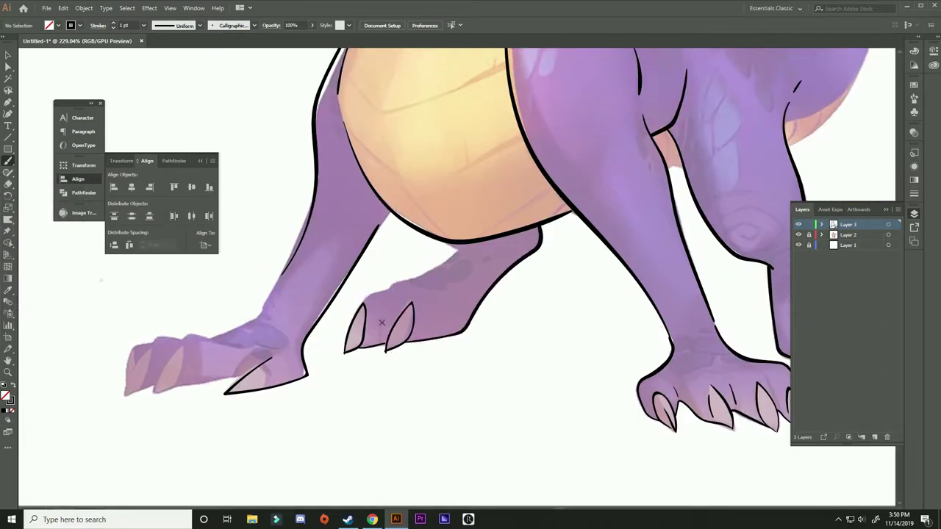
pyautogui.press('z')
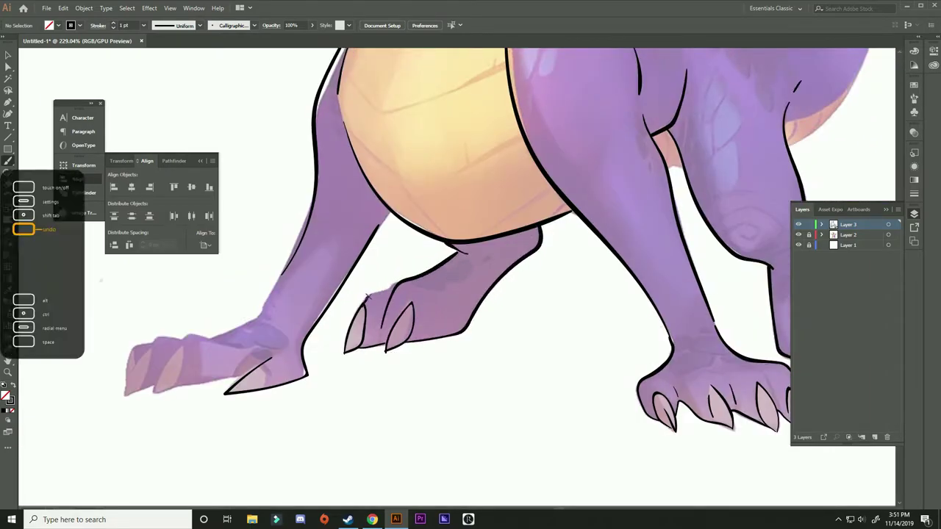
pyautogui.moveTo(456, 248)
pyautogui.mouseDown()
pyautogui.moveTo(476, 288)
pyautogui.moveTo(514, 279)
pyautogui.mouseUp()
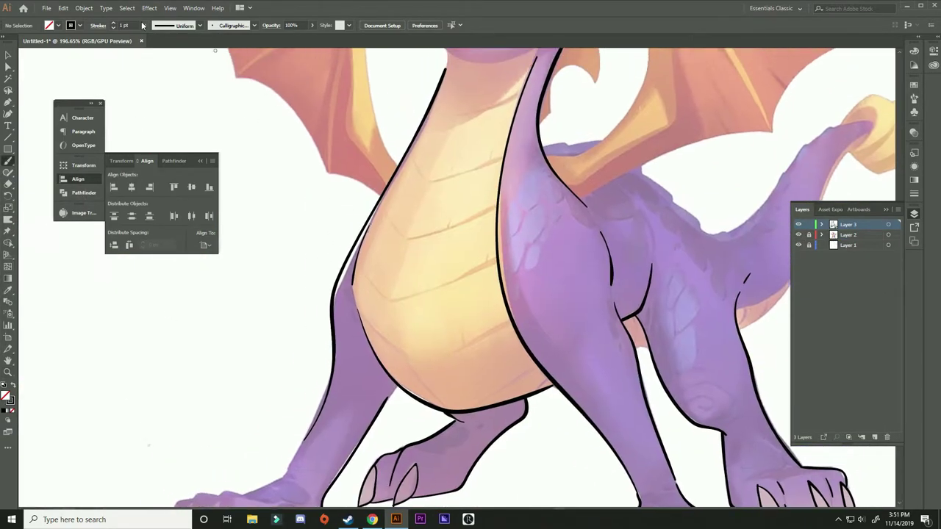
# Step: Draw thin curved scale lines across the chest and yellow belly
pyautogui.press('b')
pyautogui.moveTo(323, 380); pyautogui.dragTo(367, 467)
pyautogui.hotkey('ctrl', 'z')
pyautogui.moveTo(352, 200)
pyautogui.mouseDown()
pyautogui.moveTo(334, 237)
pyautogui.moveTo(311, 236)
pyautogui.mouseUp()
pyautogui.hotkey('ctrl', 'z')
pyautogui.moveTo(349, 182); pyautogui.dragTo(366, 167)
pyautogui.moveTo(424, 157); pyautogui.dragTo(395, 179)
pyautogui.scroll(-3, 287, 279)
pyautogui.moveTo(287, 280)
pyautogui.mouseDown()
pyautogui.moveTo(270, 247)
pyautogui.moveTo(313, 291)
pyautogui.mouseUp()
pyautogui.scroll(-2, 397, 270)
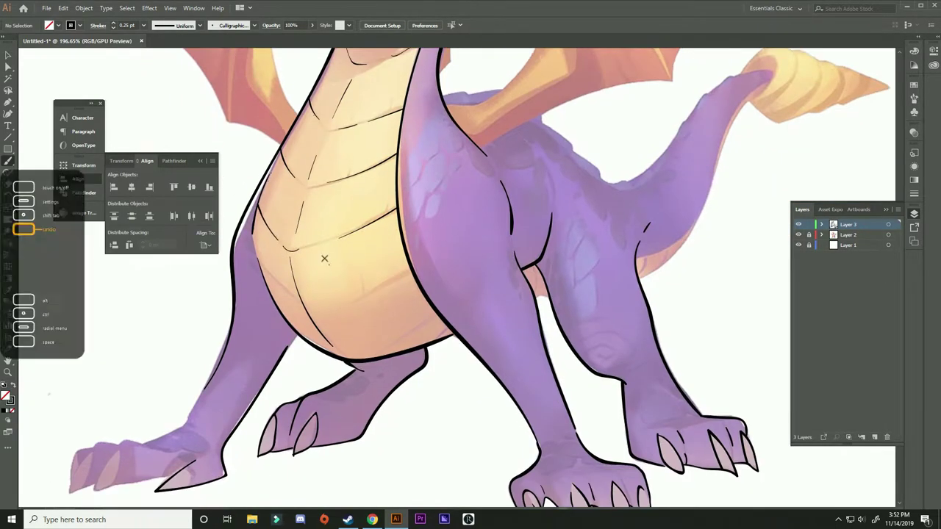
pyautogui.moveTo(407, 270); pyautogui.dragTo(338, 305)
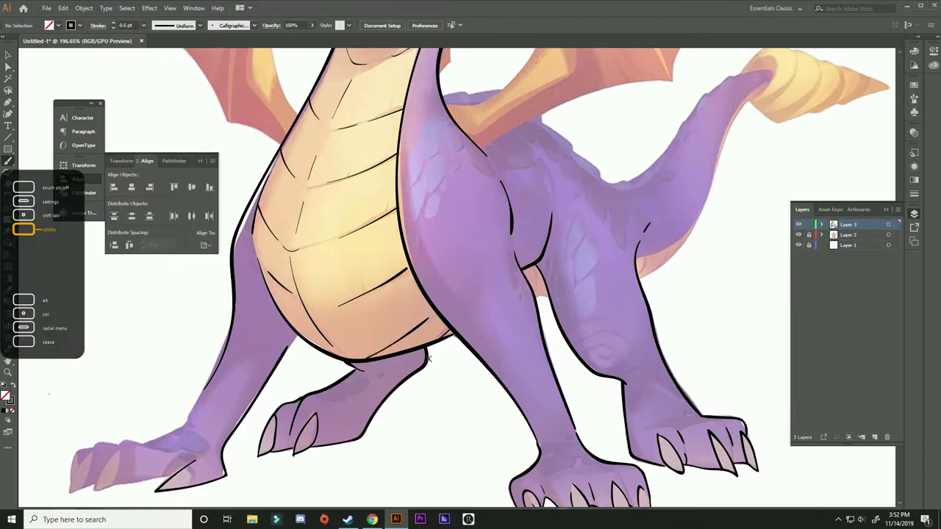
# Step: Outline the top of the far-left front foot and its toes
pyautogui.scroll(-5, 280, 286)
pyautogui.hscroll(-4, 242, 309)
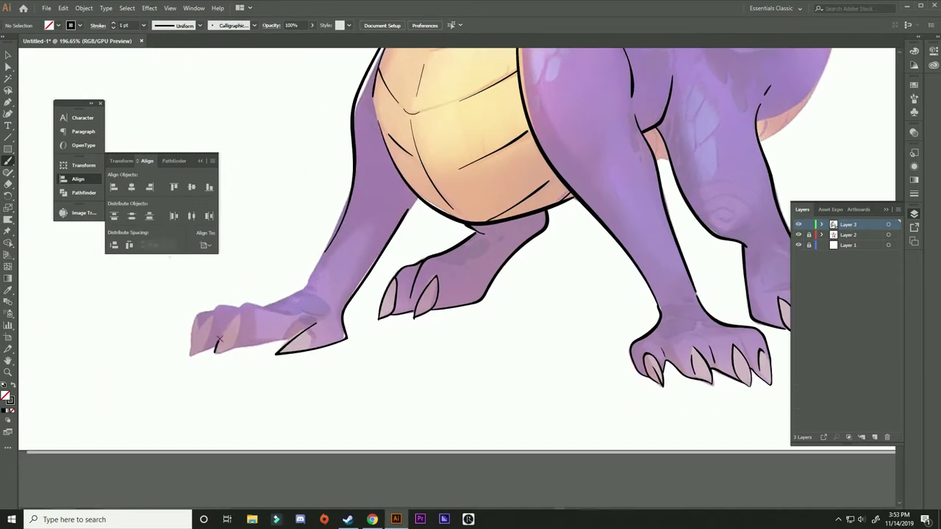
pyautogui.moveTo(216, 309); pyautogui.dragTo(278, 307)
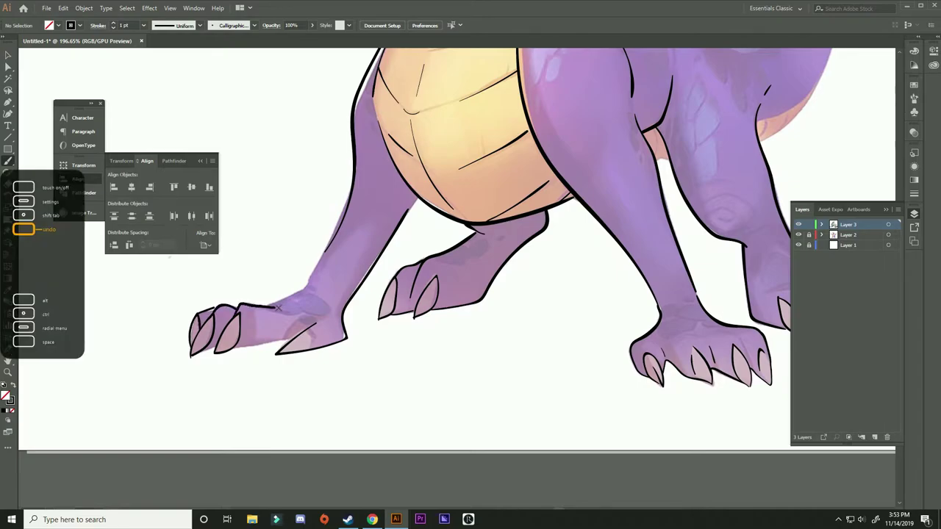
pyautogui.scroll(-2, 318, 271)
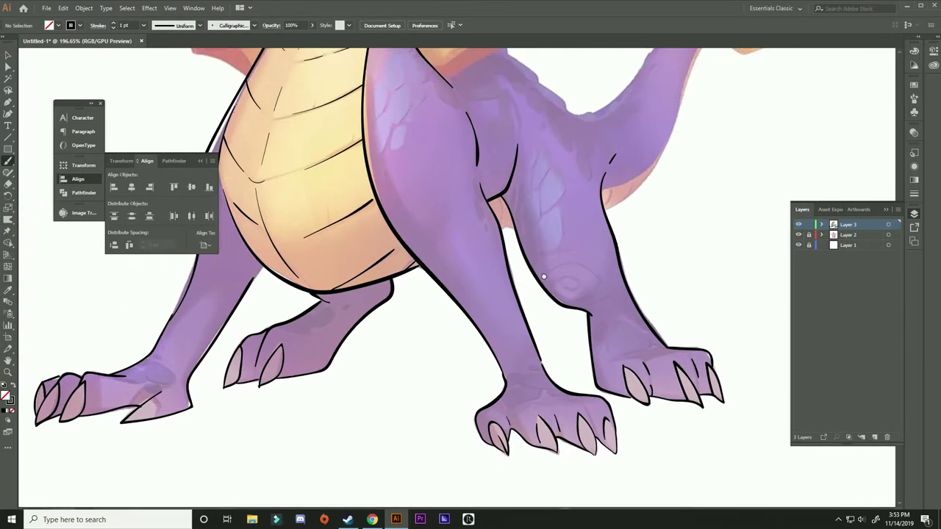
pyautogui.scroll(6, 387, 306)
pyautogui.press('a')
pyautogui.hscroll(-3, 331, 378)
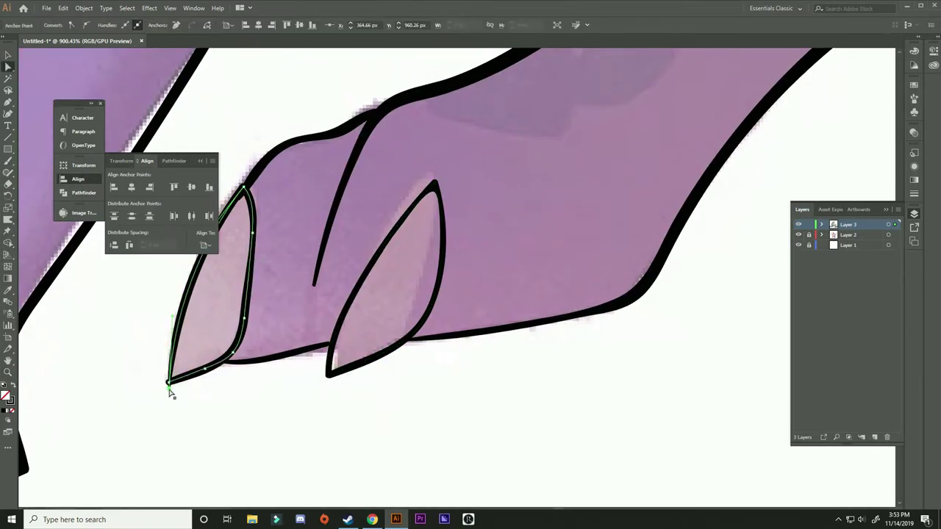
pyautogui.scroll(5, 420, 256)
pyautogui.hscroll(-3, 419, 256)
# Step: Inspect the leg and claw outline anchors with the Direct Selection tool
pyautogui.scroll(-3, 521, 252)
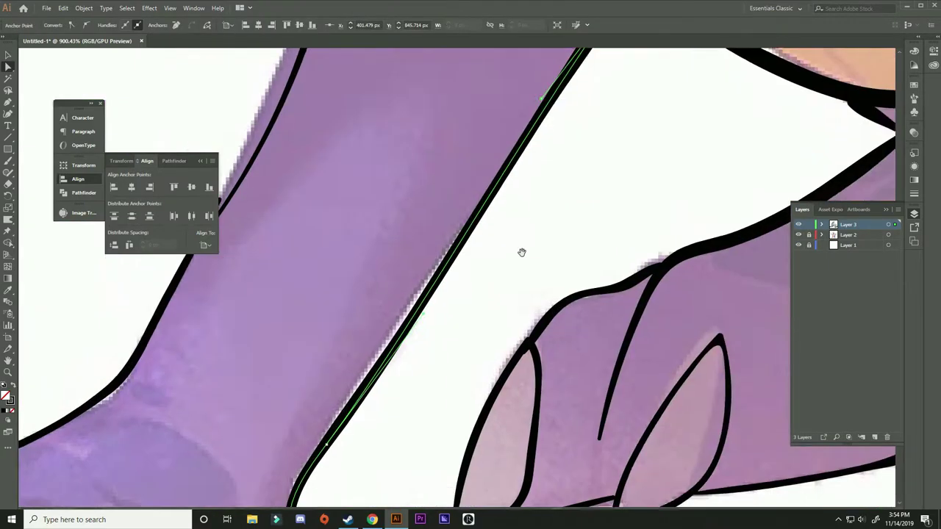
pyautogui.scroll(-2, 507, 331)
pyautogui.scroll(3, 500, 375)
pyautogui.click(336, 360)
pyautogui.scroll(-5, 336, 361)
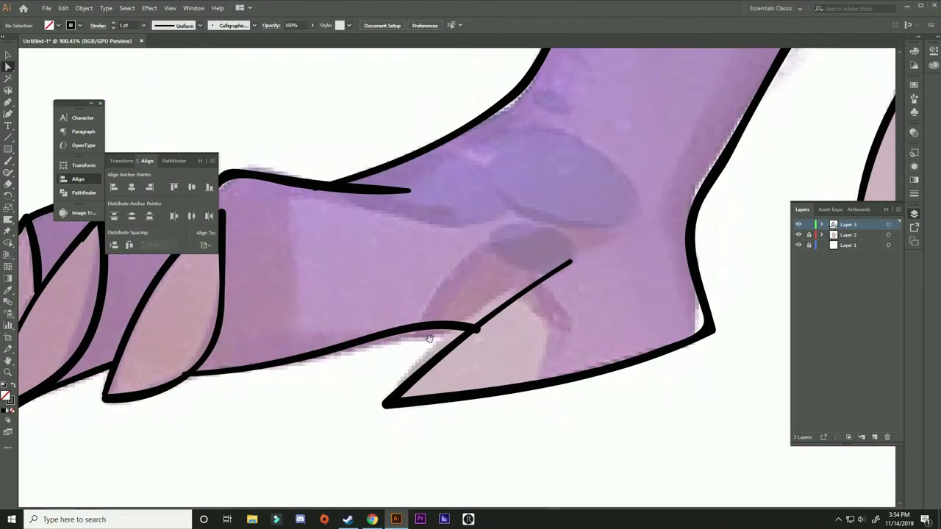
pyautogui.click(475, 328)
pyautogui.hscroll(-5, 474, 329)
pyautogui.click(257, 207)
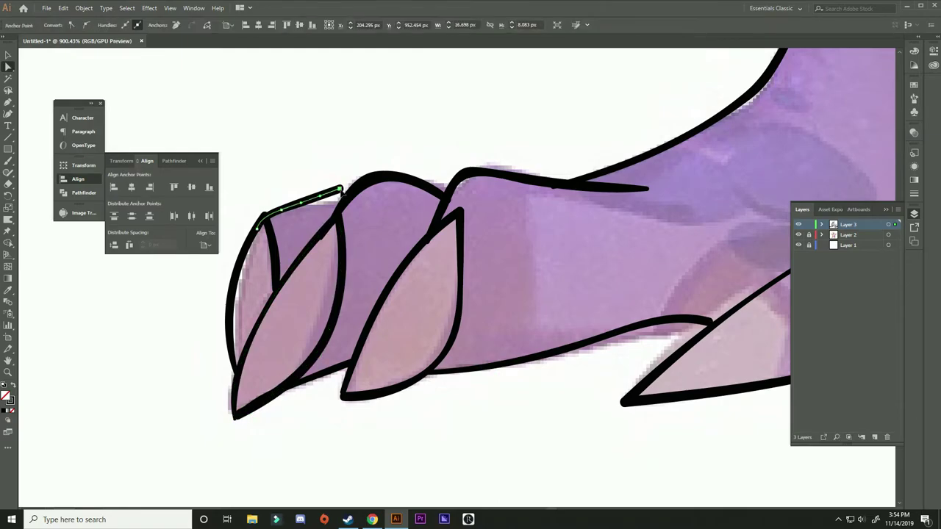
pyautogui.hscroll(5, 298, 276)
pyautogui.scroll(5, 301, 262)
pyautogui.click(289, 402)
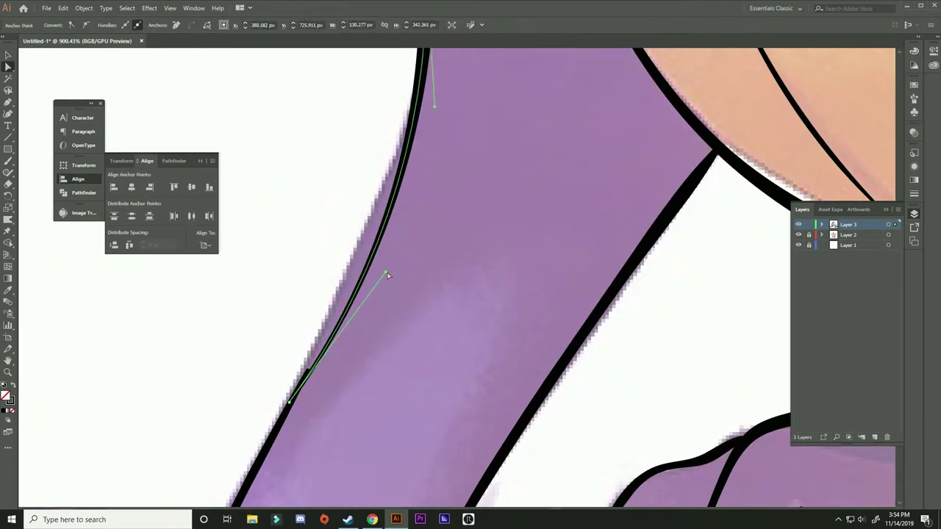
pyautogui.click(387, 275)
# Step: Select and deselect further leg and claw outlines to check their paths
pyautogui.scroll(3, 424, 388)
pyautogui.scroll(3, 384, 336)
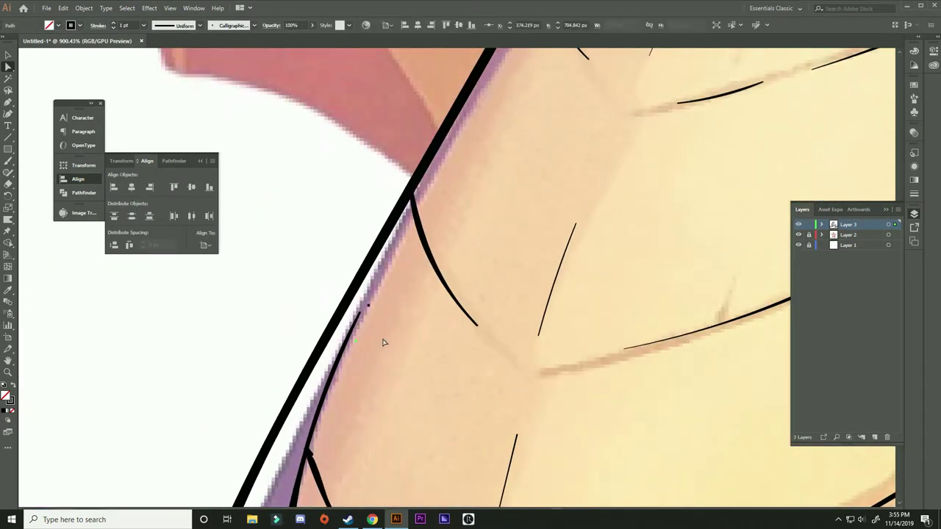
pyautogui.scroll(3, 375, 478)
pyautogui.scroll(-5, 500, 290)
pyautogui.scroll(-5, 548, 359)
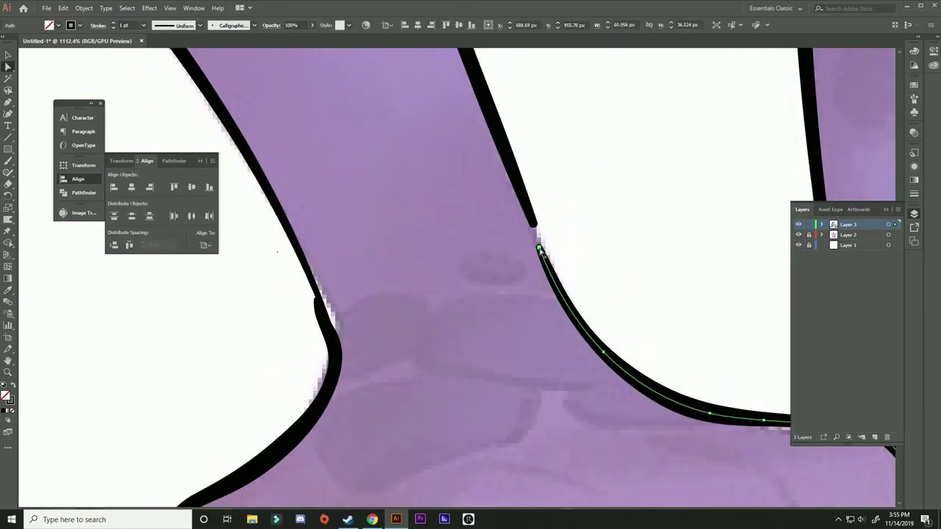
pyautogui.click(538, 248)
pyautogui.hscroll(3, 441, 265)
pyautogui.click(382, 274)
pyautogui.scroll(-5, 412, 279)
pyautogui.hscroll(3, 462, 432)
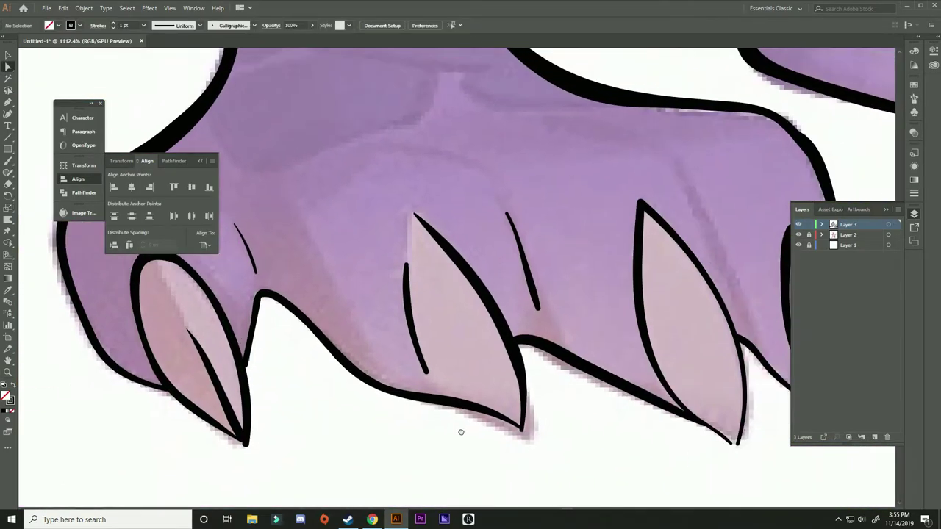
pyautogui.hscroll(2, 515, 397)
pyautogui.click(590, 380)
pyautogui.click(461, 258)
# Step: Zoom into the hind legs and paint a short stroke filling the peach gap
pyautogui.scroll(5, 460, 258)
pyautogui.scroll(5, 594, 392)
pyautogui.scroll(-5, 594, 392)
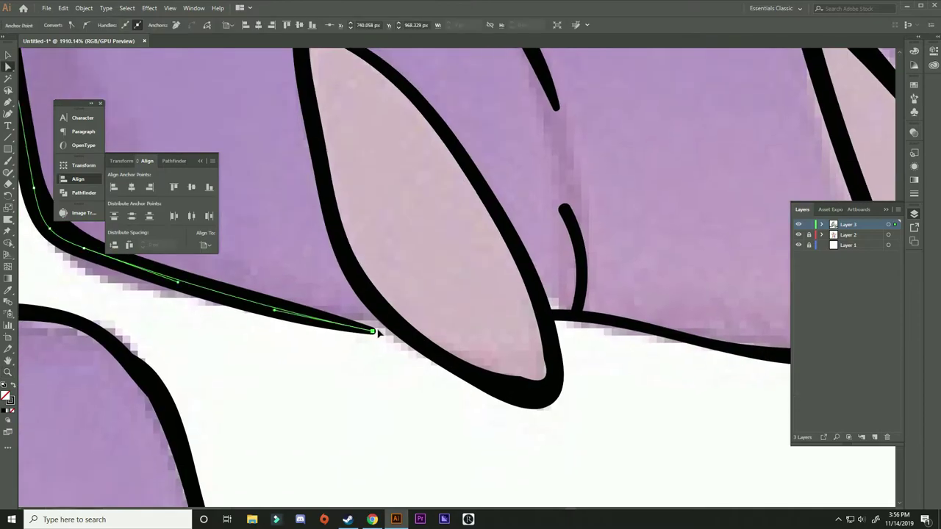
pyautogui.scroll(-2, 599, 334)
pyautogui.scroll(3, 599, 335)
pyautogui.scroll(3, 474, 369)
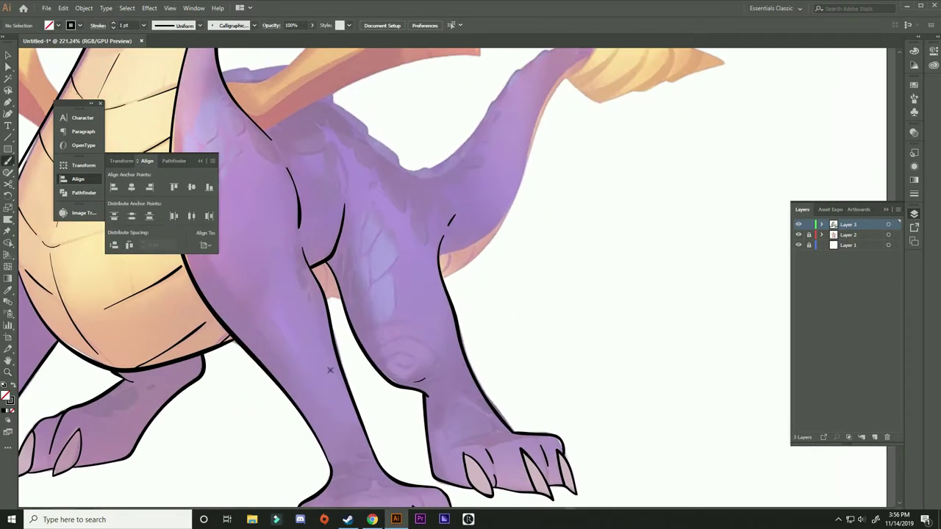
pyautogui.click(466, 323)
pyautogui.moveTo(452, 330); pyautogui.dragTo(448, 291)
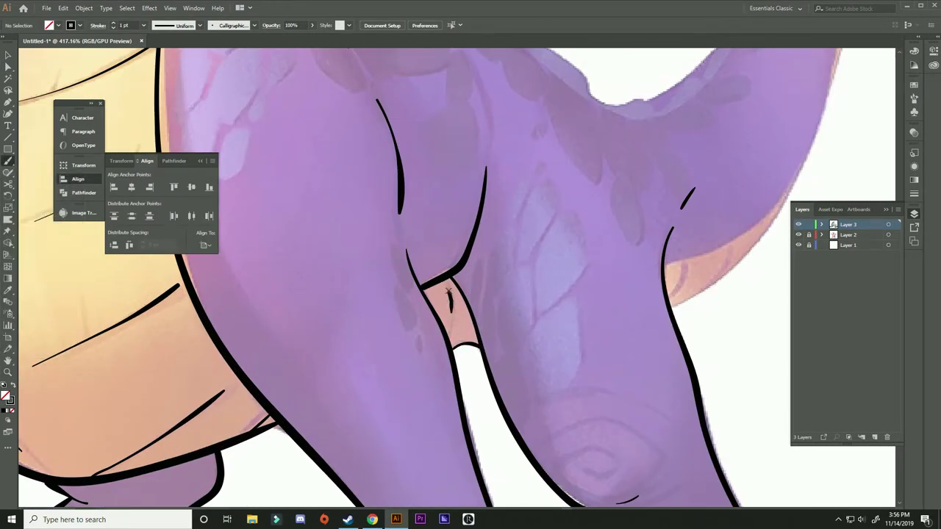
pyautogui.scroll(-3, 455, 336)
pyautogui.scroll(-2, 573, 290)
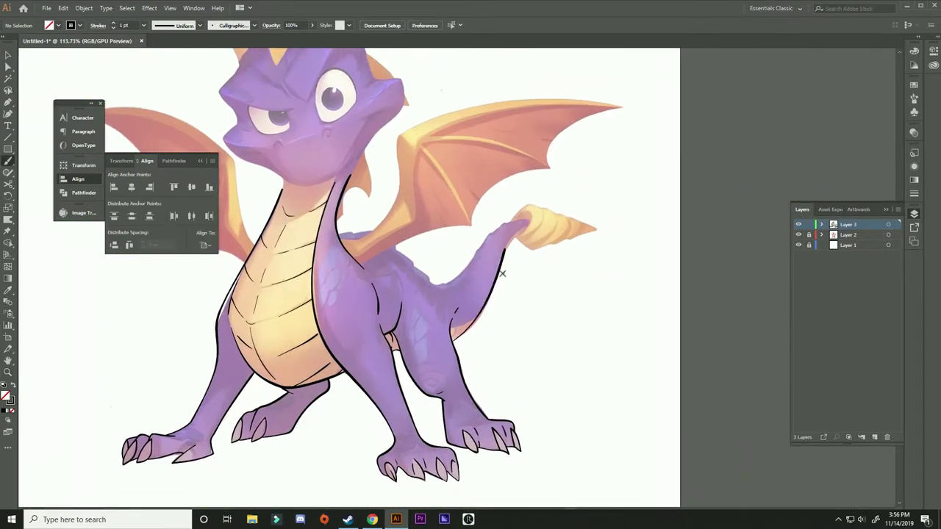
# Step: Undo the two tail-edge strokes and set the stroke weight to 0.5 pt
pyautogui.hotkey('ctrl', 'z')
pyautogui.scroll(5, 449, 292)
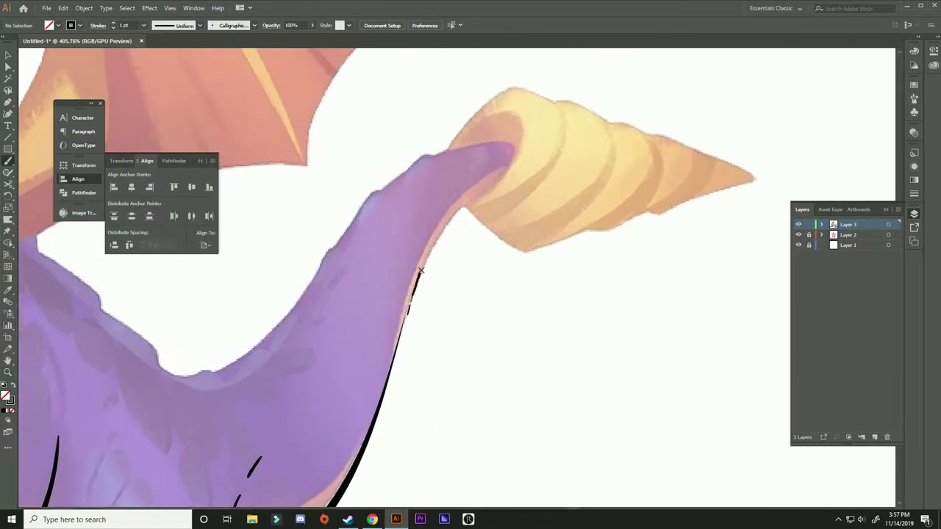
pyautogui.moveTo(438, 309); pyautogui.dragTo(534, 182)
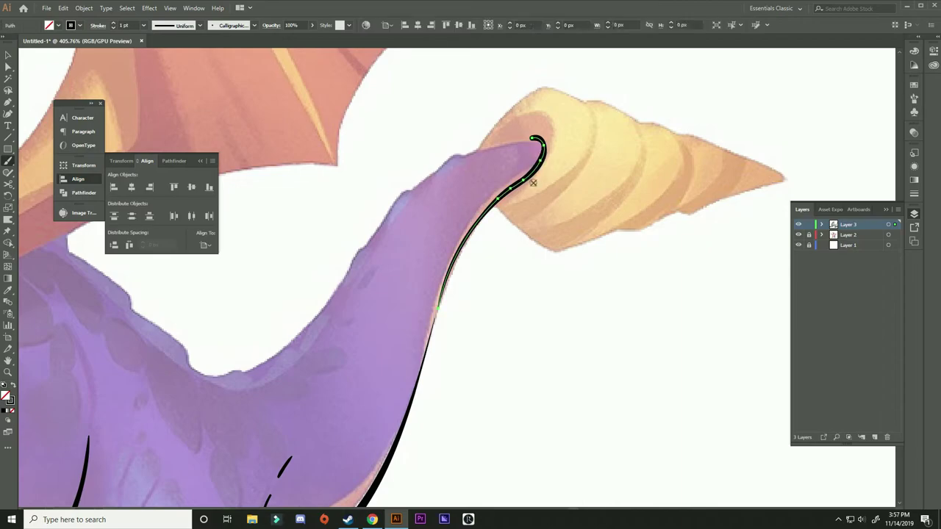
pyautogui.hotkey('ctrl', 'z')
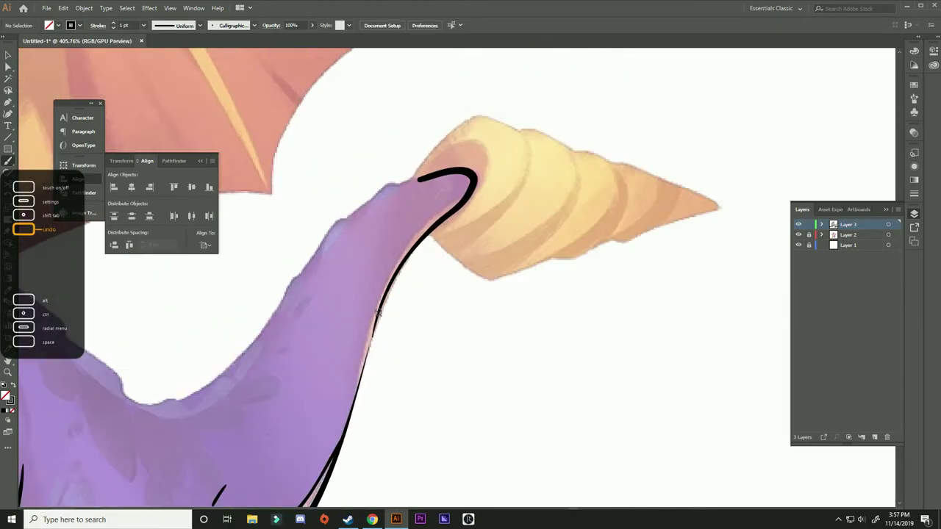
pyautogui.click(143, 25)
pyautogui.click(155, 49)
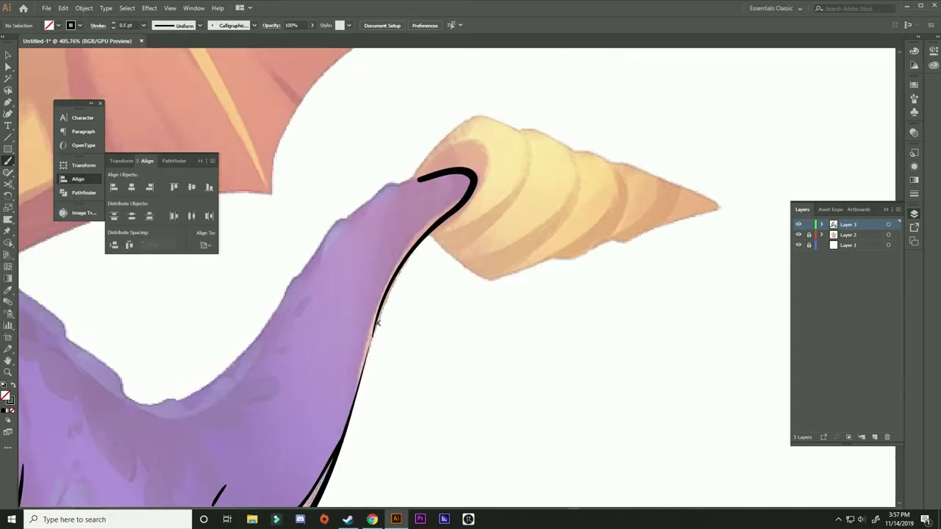
# Step: Outline the spiral shell's underside, top, lower edge and tip hook in 0.5 pt black
pyautogui.scroll(-5, 377, 322)
pyautogui.scroll(2, 322, 341)
pyautogui.scroll(2, 514, 290)
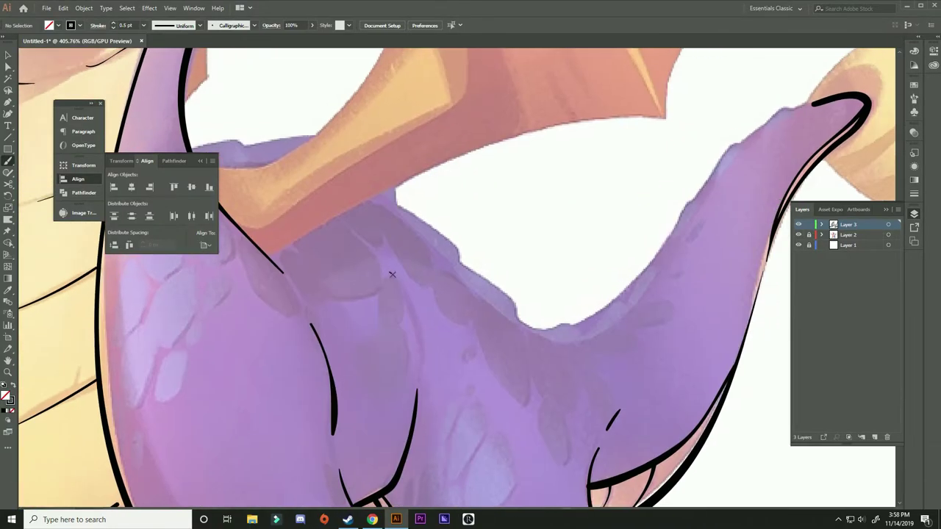
pyautogui.scroll(2, 390, 272)
pyautogui.scroll(2, 286, 275)
pyautogui.moveTo(479, 284); pyautogui.dragTo(298, 309)
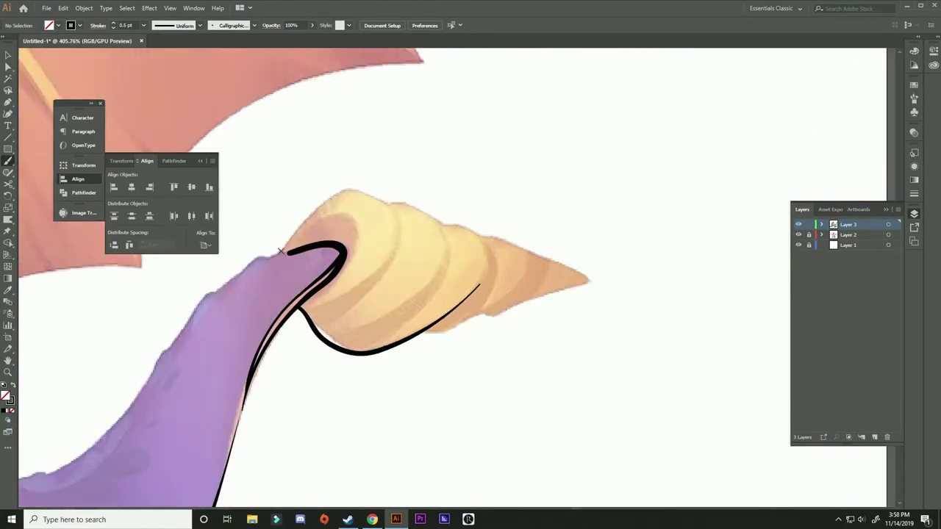
pyautogui.moveTo(372, 195); pyautogui.dragTo(285, 253)
pyautogui.moveTo(527, 275); pyautogui.dragTo(427, 332)
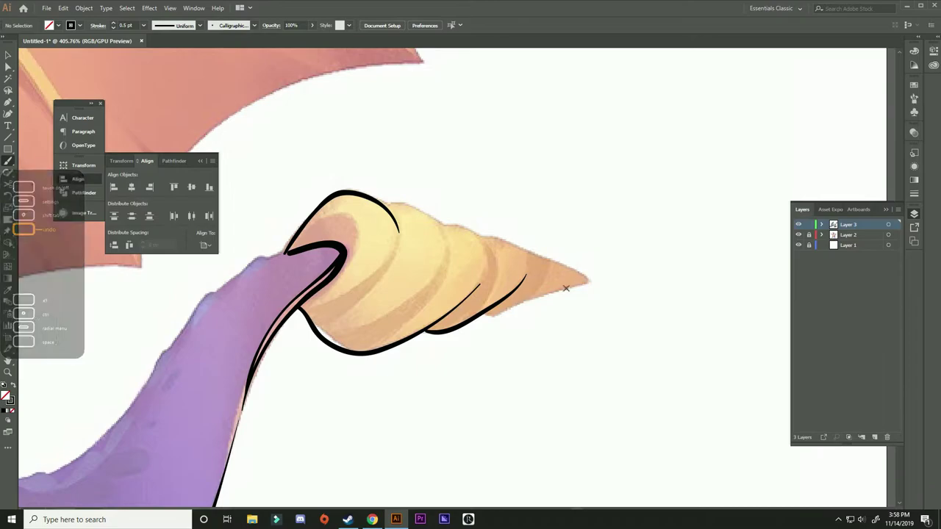
pyautogui.moveTo(566, 271)
pyautogui.mouseDown()
pyautogui.moveTo(564, 288)
pyautogui.moveTo(482, 237)
pyautogui.mouseUp()
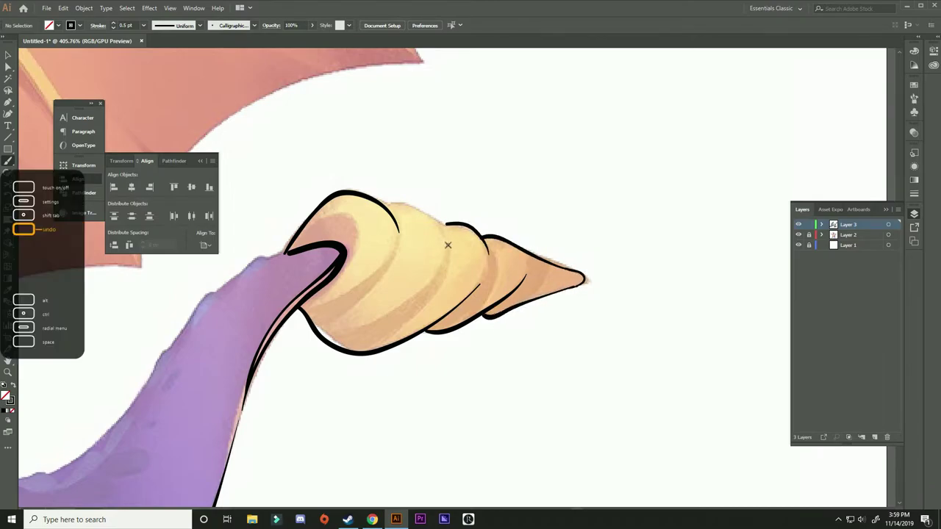
pyautogui.moveTo(383, 202)
pyautogui.mouseDown()
pyautogui.moveTo(448, 242)
pyautogui.moveTo(449, 221)
pyautogui.mouseUp()
# Step: Add two curved hatch lines inside the shell
pyautogui.scroll(-2, 456, 222)
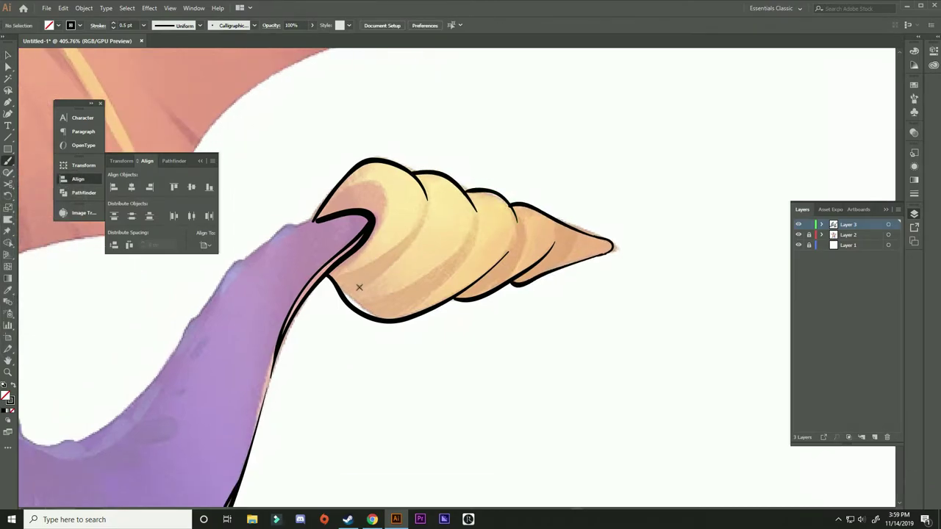
pyautogui.moveTo(407, 250); pyautogui.dragTo(364, 285)
pyautogui.moveTo(473, 249); pyautogui.dragTo(422, 292)
pyautogui.scroll(1, 386, 212)
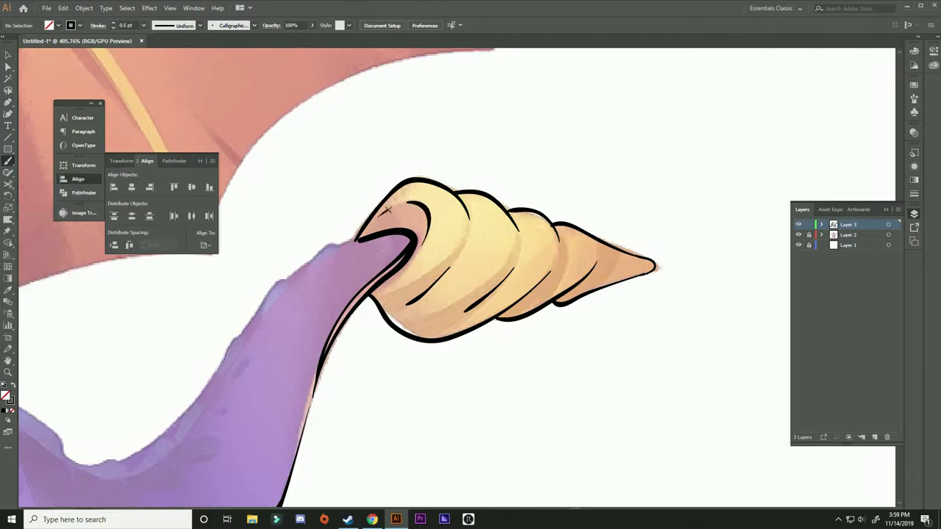
pyautogui.scroll(5, 417, 251)
# Step: Use Direct Selection to select the shell hatch stroke and the shell's top curve
pyautogui.press('a')
pyautogui.click(507, 265)
pyautogui.scroll(3, 514, 263)
pyautogui.scroll(-3, 389, 397)
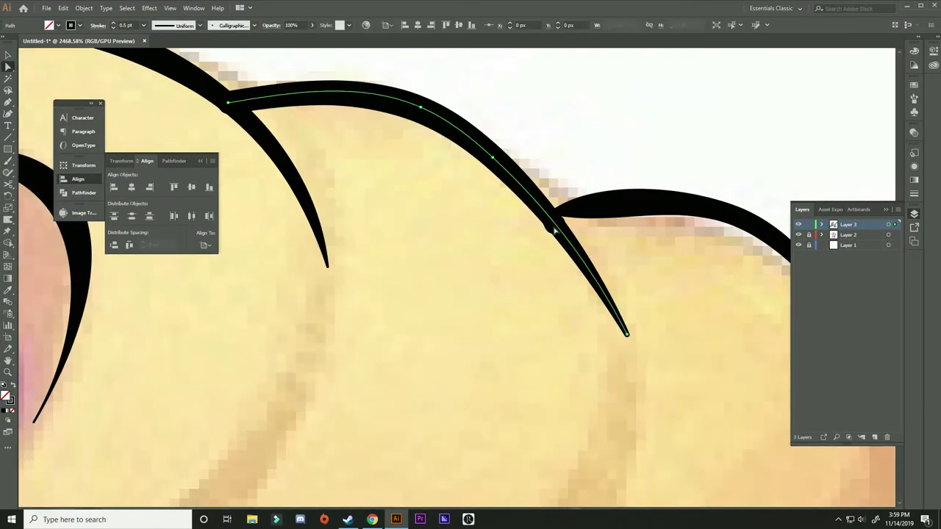
pyautogui.scroll(3, 441, 158)
pyautogui.click(441, 158)
pyautogui.scroll(-3, 441, 158)
pyautogui.scroll(3, 515, 242)
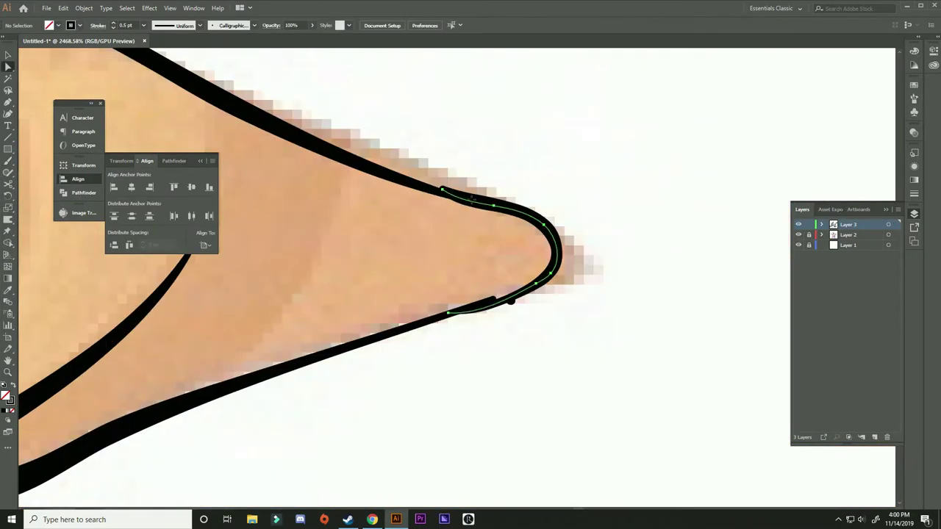
# Step: Join the tail tip's upper and lower strokes into one continuous path
pyautogui.click(444, 190)
pyautogui.hotkey('ctrl', 'j')
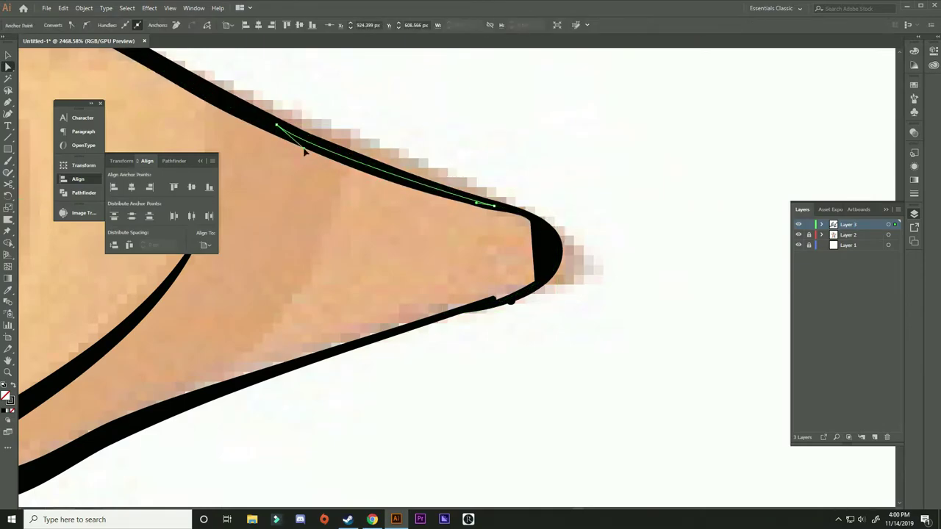
pyautogui.keyDown('shift'); pyautogui.click(510, 301); pyautogui.keyUp('shift')
pyautogui.hotkey('ctrl', 'j')
pyautogui.scroll(-3, 510, 302)
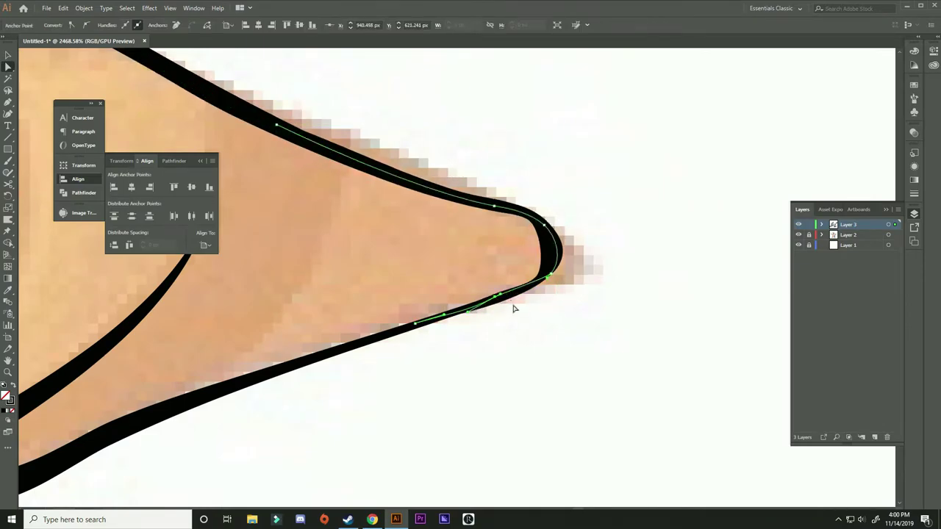
pyautogui.scroll(2, 357, 325)
pyautogui.hotkey('ctrl', 'shift', 'a')
# Step: Fit the drawing in view, hide and re-show the reference layer, and undo the last stroke
pyautogui.scroll(2, 415, 386)
pyautogui.scroll(-1, 415, 386)
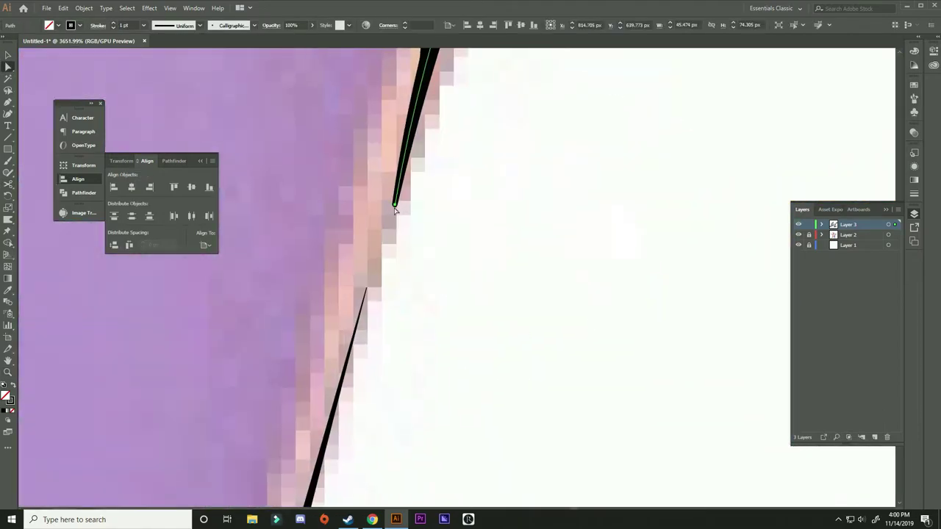
pyautogui.moveTo(414, 386); pyautogui.dragTo(649, 262)
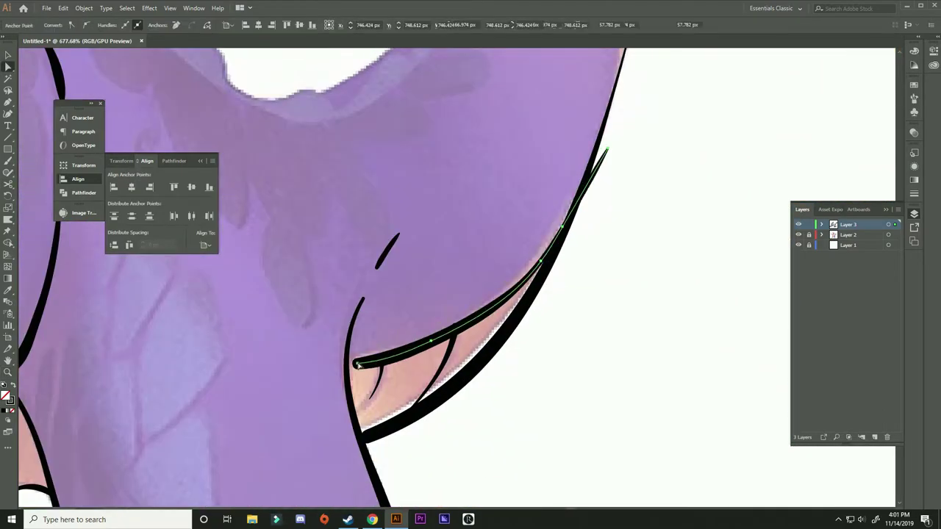
pyautogui.hotkey('ctrl', '0')
pyautogui.click(799, 235)
pyautogui.click(799, 245)
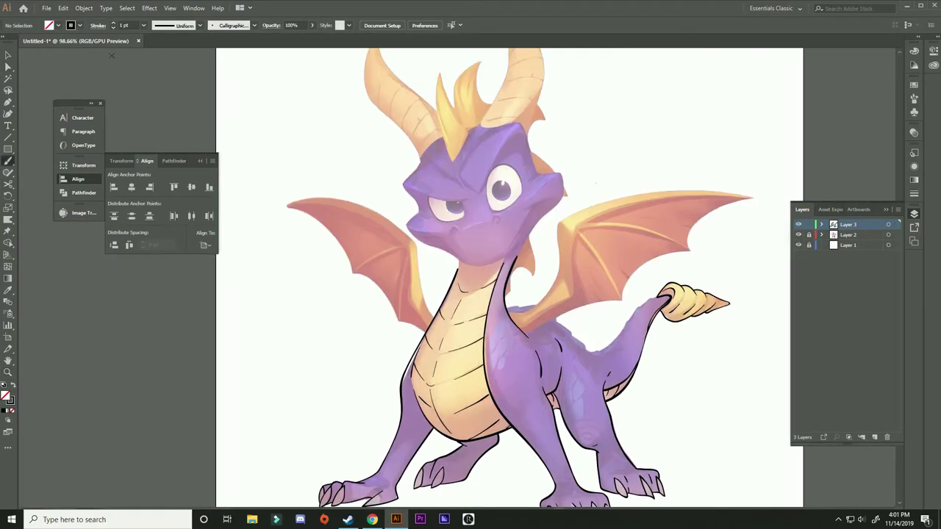
pyautogui.hotkey('ctrl', 'z')
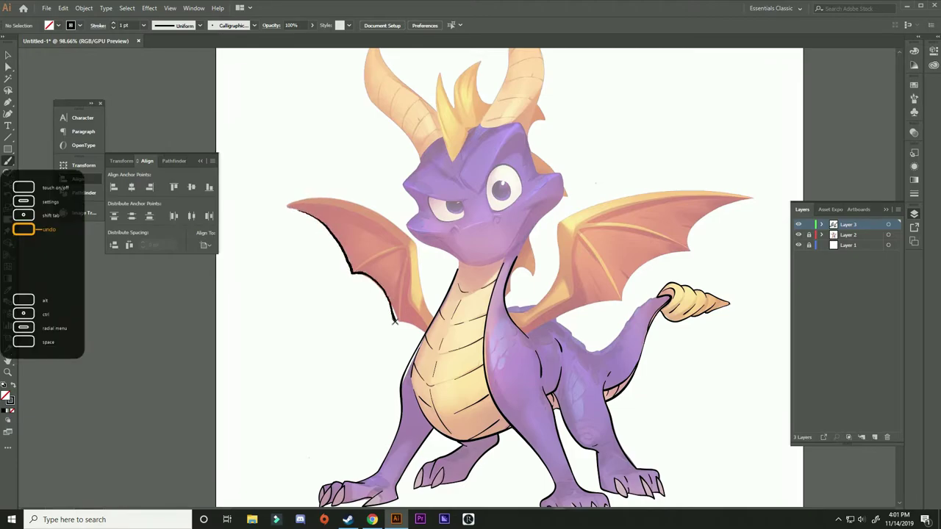
# Step: Inspect the left wing's outline path with Direct Selection, then return to the Paintbrush
pyautogui.scroll(5, 395, 322)
pyautogui.press('a')
pyautogui.moveTo(115, 70); pyautogui.dragTo(452, 391)
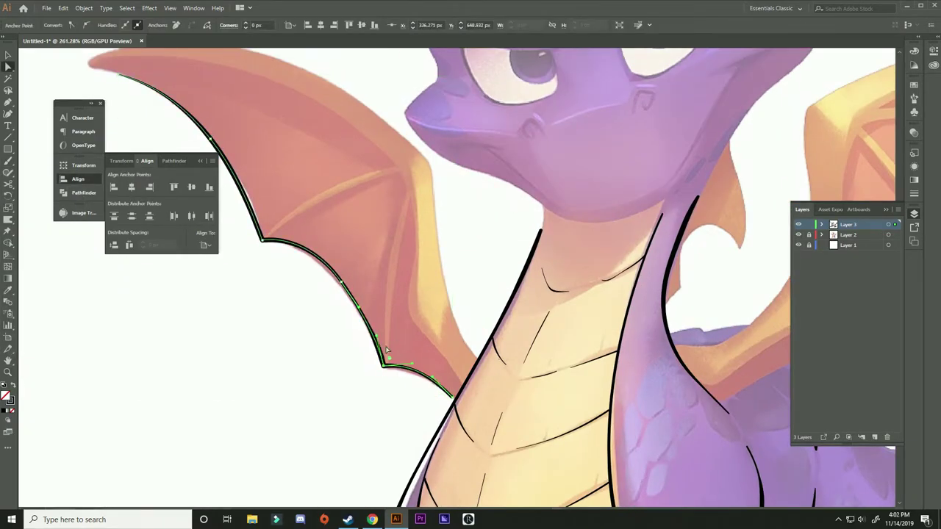
pyautogui.hotkey('ctrl', 'shift', 'a')
pyautogui.press('b')
# Step: Outline the left wing's top edge, tip and scalloped lower edge
pyautogui.moveTo(386, 351); pyautogui.dragTo(565, 355)
pyautogui.moveTo(230, 151); pyautogui.dragTo(601, 424)
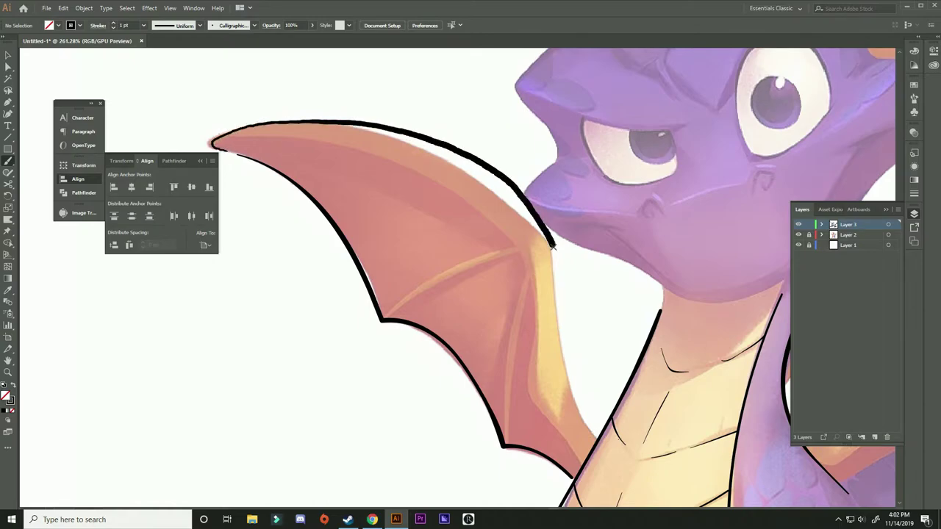
pyautogui.hotkey('ctrl', 'z')
pyautogui.moveTo(217, 147); pyautogui.dragTo(602, 424)
pyautogui.scroll(5, 220, 158)
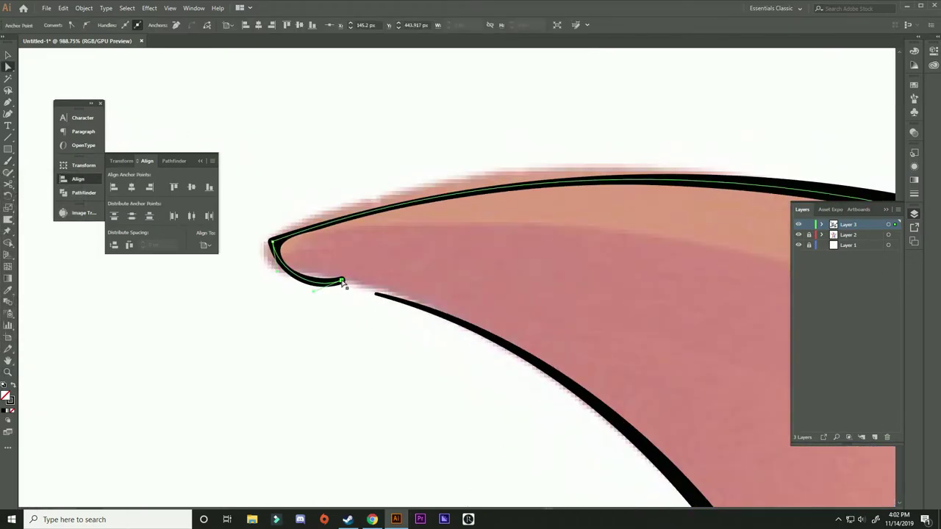
pyautogui.moveTo(272, 242); pyautogui.dragTo(484, 335)
pyautogui.scroll(-5, 485, 335)
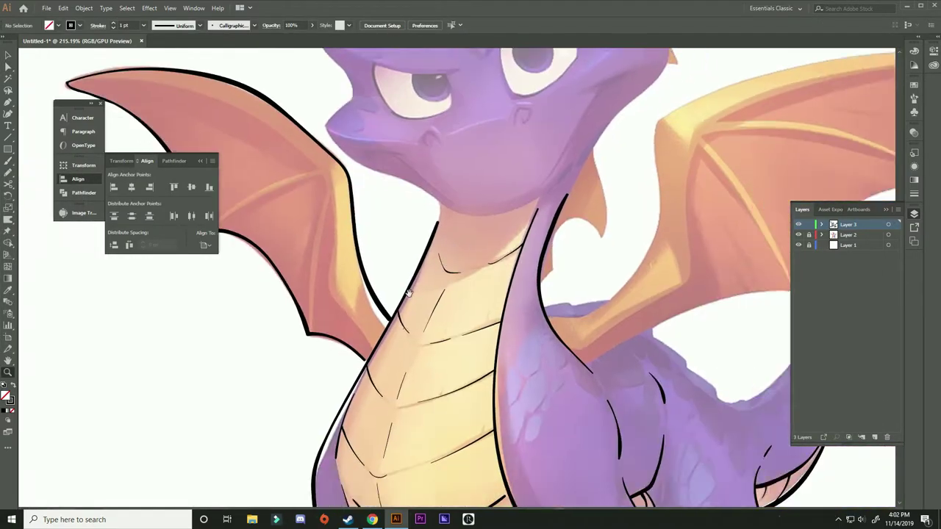
pyautogui.scroll(4, 441, 258)
pyautogui.moveTo(358, 235); pyautogui.dragTo(525, 326)
pyautogui.scroll(-2, 470, 225)
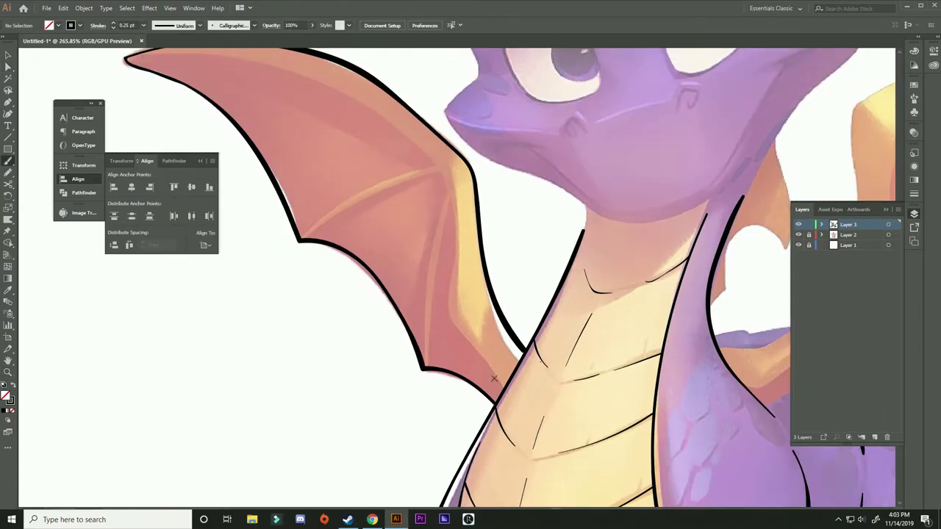
pyautogui.scroll(2, 451, 268)
# Step: Draw thin membrane lines inside the left wing, removing one stray stroke
pyautogui.moveTo(325, 289)
pyautogui.mouseDown()
pyautogui.moveTo(404, 237)
pyautogui.moveTo(445, 232)
pyautogui.mouseUp()
pyautogui.moveTo(445, 425)
pyautogui.mouseDown()
pyautogui.moveTo(450, 272)
pyautogui.moveTo(475, 303)
pyautogui.mouseUp()
pyautogui.moveTo(297, 173); pyautogui.dragTo(435, 243)
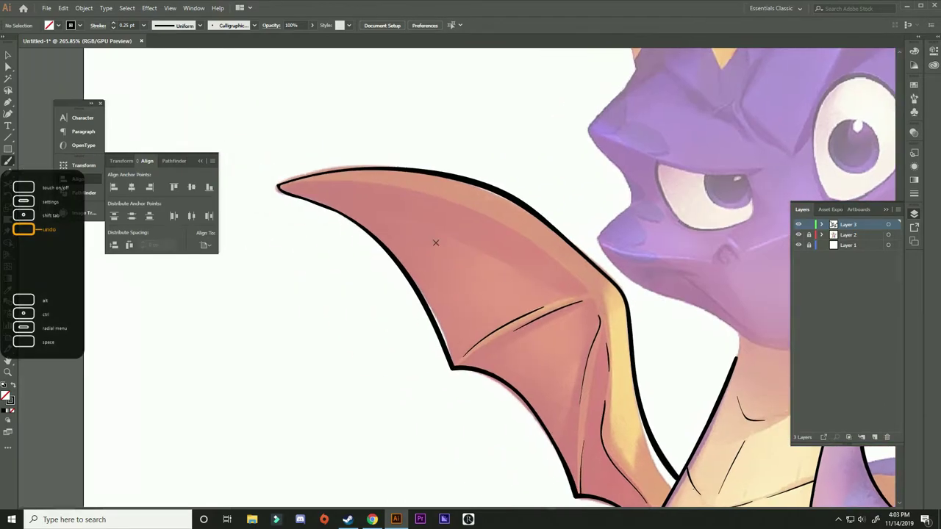
pyautogui.hotkey('ctrl', 'z')
# Step: Inspect the neck outline path with Direct Selection, then fit the artboard in view
pyautogui.moveTo(671, 491); pyautogui.dragTo(436, 332)
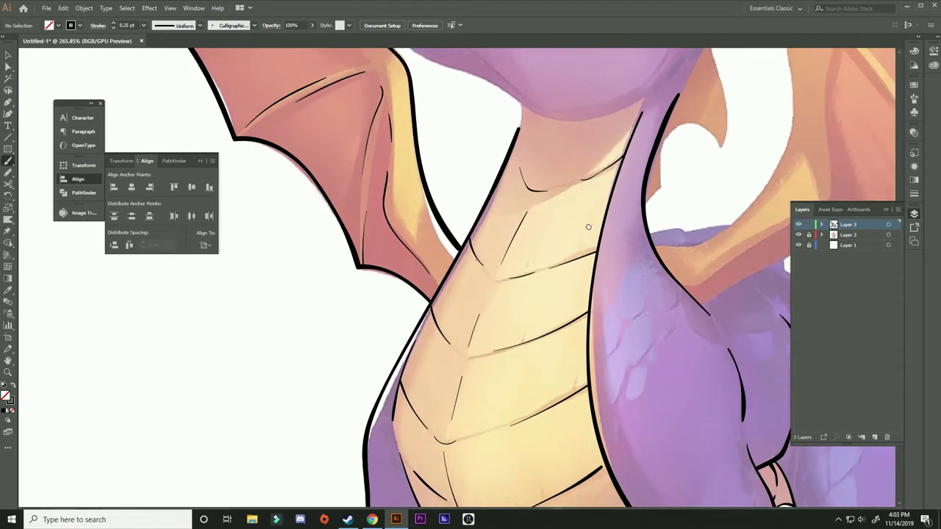
pyautogui.press('a')
pyautogui.click(436, 333)
pyautogui.hotkey('ctrl', 'shift', 'a')
pyautogui.press('b')
pyautogui.hotkey('ctrl', '0')
# Step: Outline the right wing's top edge and pointed tip, redrawing the tip stroke
pyautogui.scroll(3, 416, 303)
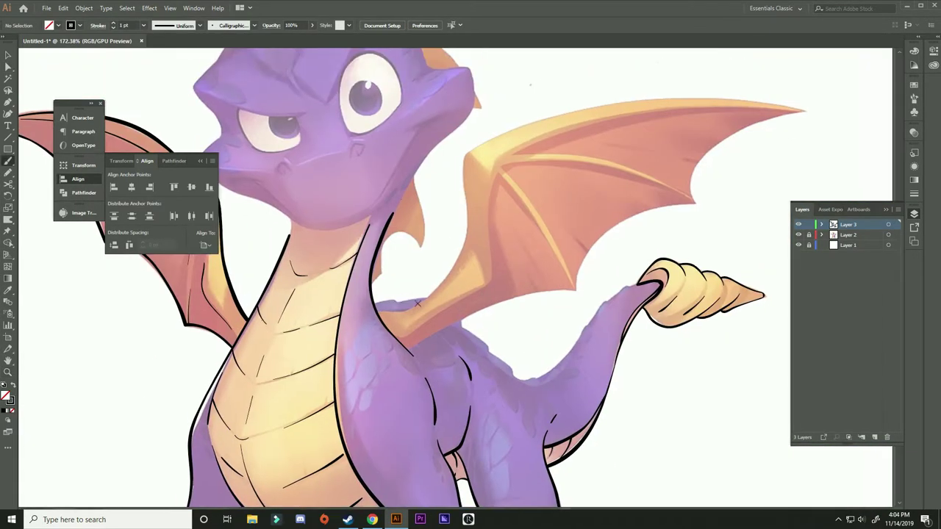
pyautogui.moveTo(468, 227); pyautogui.dragTo(375, 282)
pyautogui.moveTo(713, 162)
pyautogui.mouseDown()
pyautogui.moveTo(382, 198)
pyautogui.moveTo(328, 161)
pyautogui.mouseUp()
pyautogui.moveTo(660, 125); pyautogui.dragTo(540, 207)
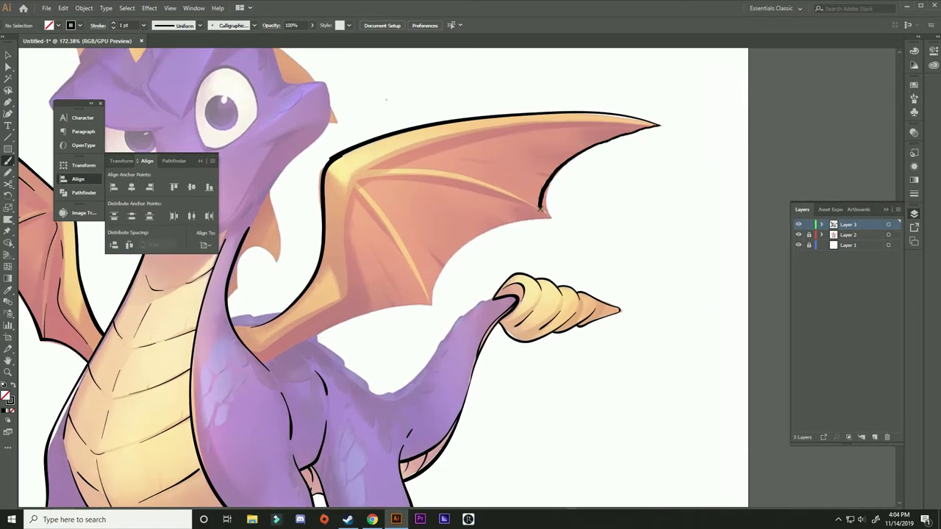
pyautogui.hotkey('ctrl', 'z')
pyautogui.moveTo(660, 125); pyautogui.dragTo(541, 197)
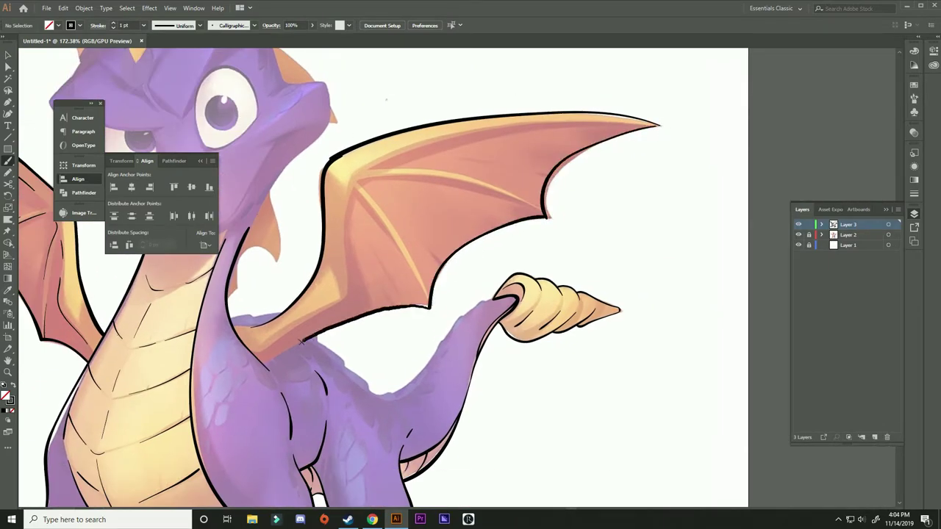
pyautogui.scroll(-3, 301, 340)
pyautogui.hotkey('ctrl', 'z')
# Step: Draw a short membrane line on the right wing, replacing a misdrawn diagonal one
pyautogui.scroll(3, 421, 288)
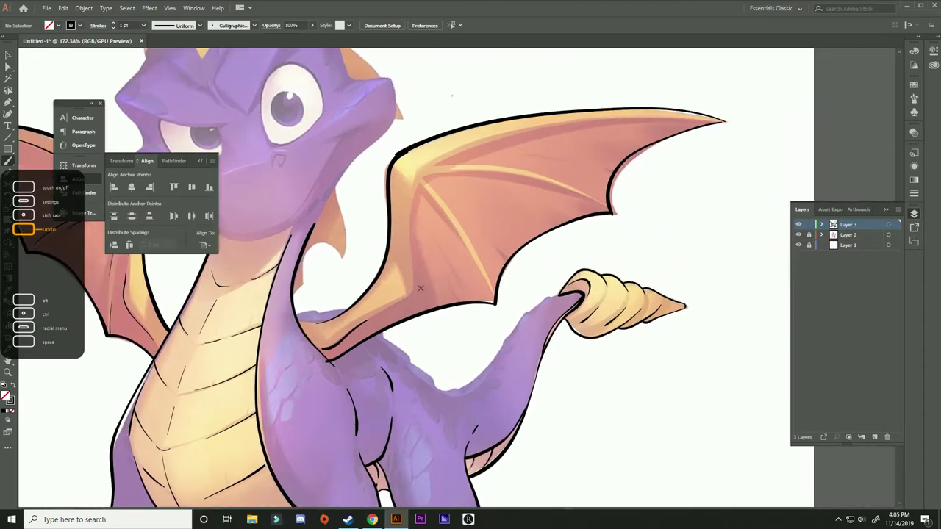
pyautogui.moveTo(412, 249); pyautogui.dragTo(409, 300)
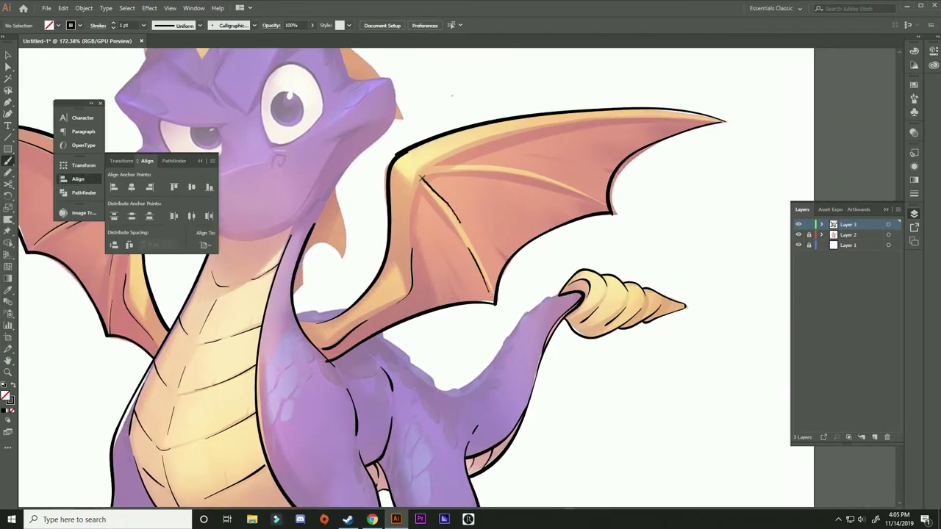
pyautogui.hotkey('ctrl', 'z')
pyautogui.moveTo(432, 186); pyautogui.dragTo(449, 210)
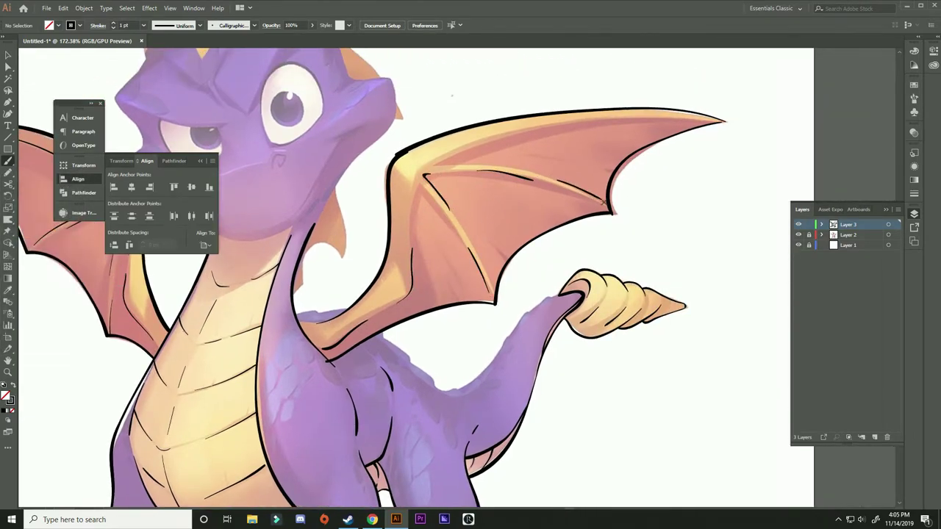
pyautogui.moveTo(499, 192); pyautogui.dragTo(414, 254)
pyautogui.moveTo(415, 314); pyautogui.dragTo(458, 255)
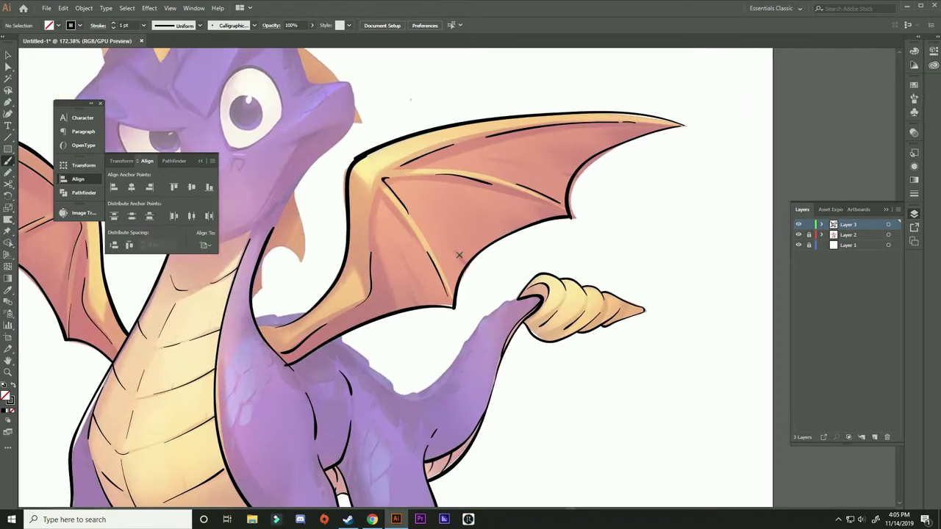
# Step: Zoom in on the right wing tip and inspect it with Direct Selection
pyautogui.scroll(4, 459, 255)
pyautogui.scroll(-2, 578, 324)
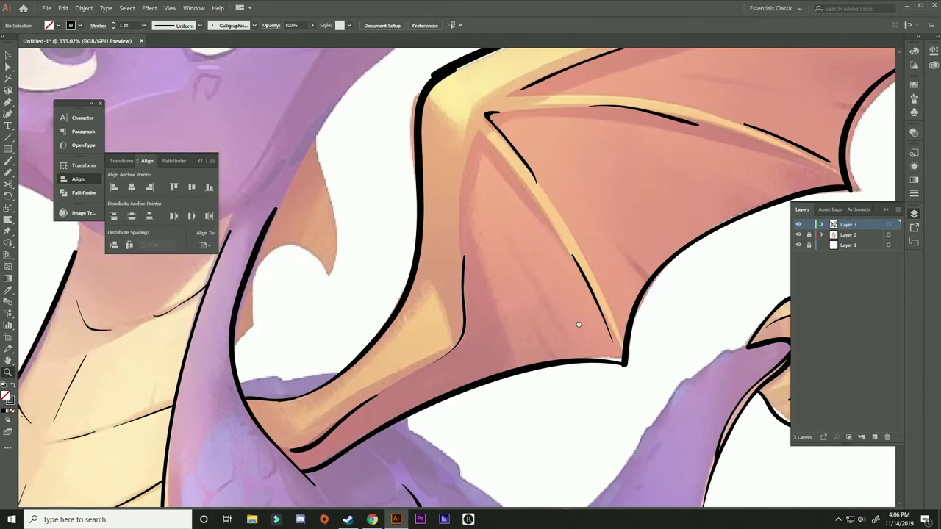
pyautogui.scroll(2, 579, 324)
pyautogui.press('a')
pyautogui.scroll(1, 542, 289)
pyautogui.scroll(3, 539, 206)
pyautogui.hscroll(5, 538, 206)
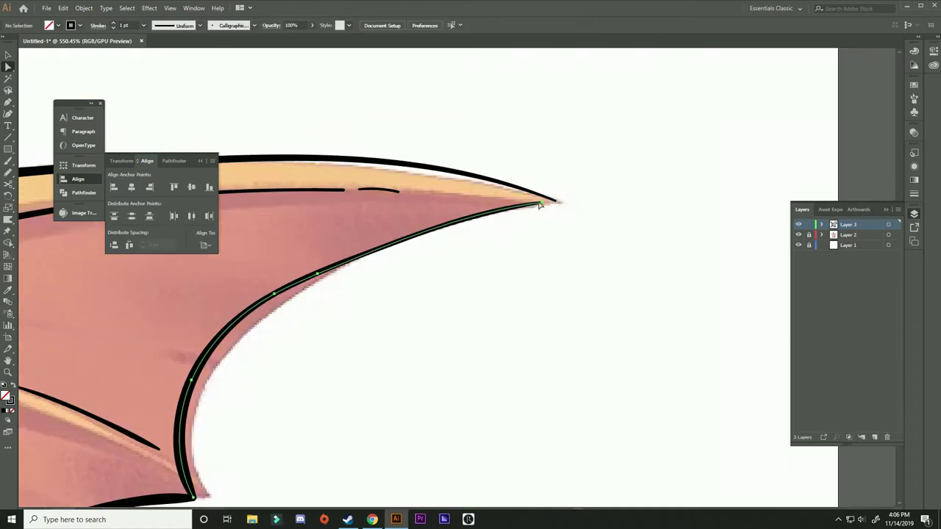
pyautogui.scroll(-3, 536, 239)
# Step: Outline the dragon's back behind the wing in black brush strokes
pyautogui.press('z')
pyautogui.scroll(-2, 432, 245)
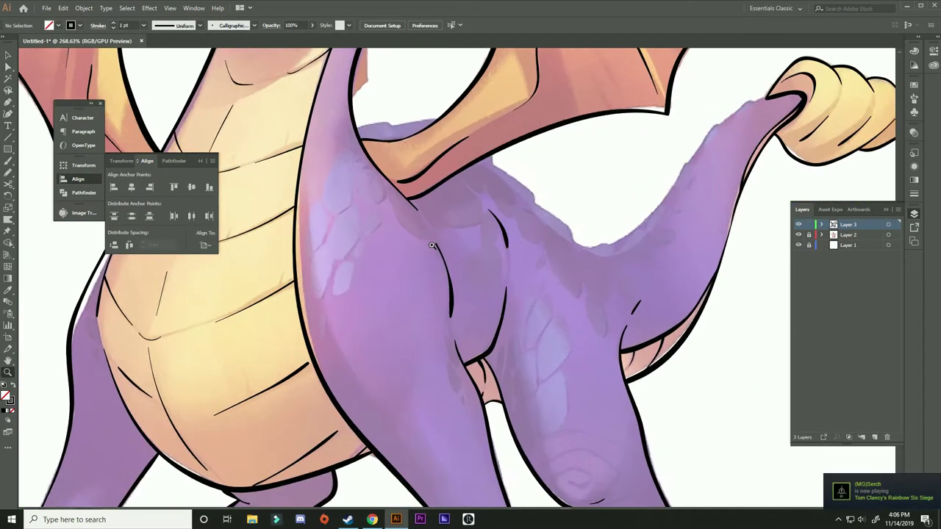
pyautogui.scroll(1, 432, 245)
pyautogui.press('b')
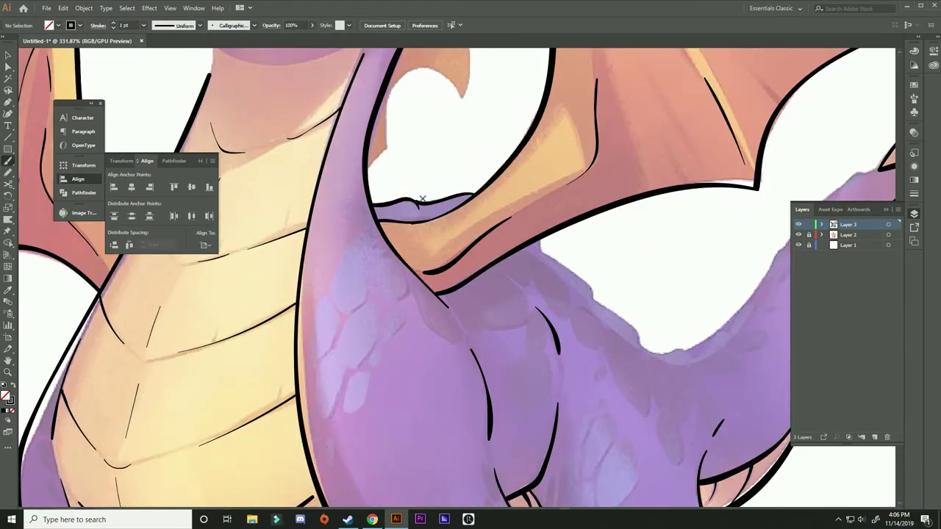
pyautogui.hscroll(3, 449, 206)
pyautogui.scroll(-1, 449, 207)
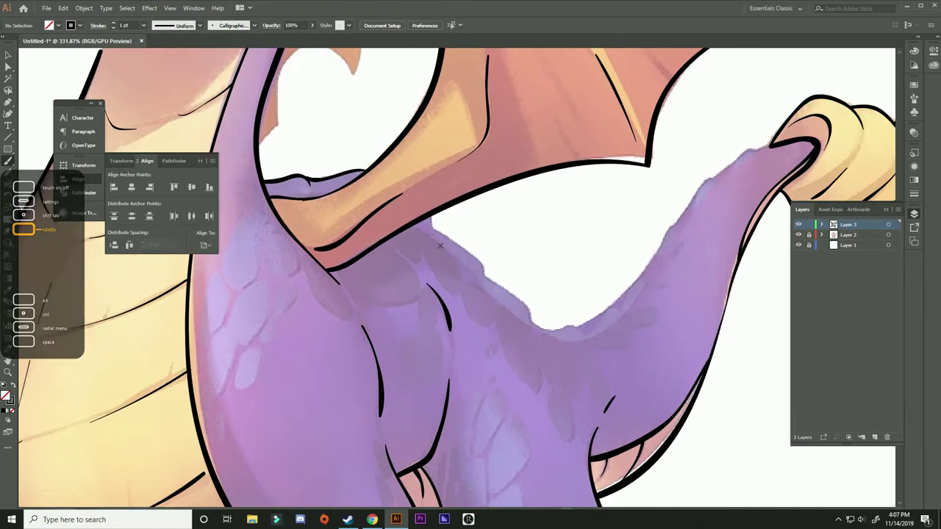
pyautogui.moveTo(430, 235); pyautogui.dragTo(478, 277)
pyautogui.moveTo(504, 308); pyautogui.dragTo(579, 341)
# Step: Extend the back stroke and outline the tail's upper edge with small ridges
pyautogui.hscroll(2, 637, 302)
pyautogui.moveTo(373, 206); pyautogui.dragTo(421, 240)
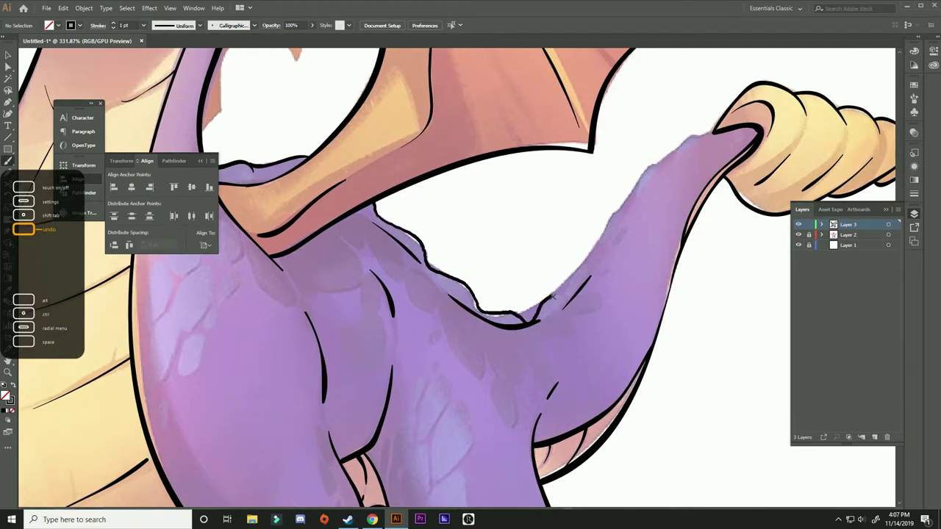
pyautogui.hscroll(3, 553, 296)
pyautogui.moveTo(457, 307); pyautogui.dragTo(497, 269)
pyautogui.moveTo(445, 306); pyautogui.dragTo(523, 219)
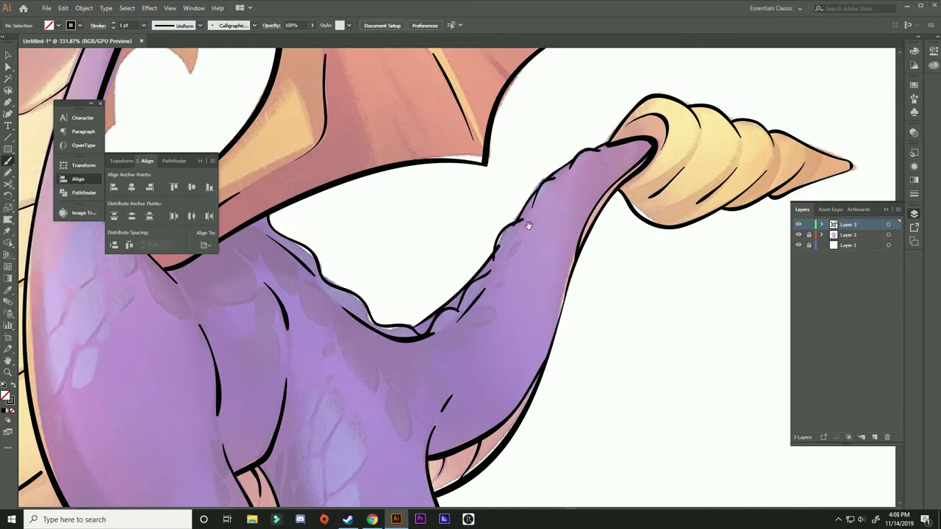
# Step: Inspect a tail ridge stroke with Direct Selection, then fit the whole dragon in view
pyautogui.scroll(3, 528, 225)
pyautogui.scroll(3, 528, 225)
pyautogui.scroll(2, 510, 216)
pyautogui.press('a')
pyautogui.click(371, 354)
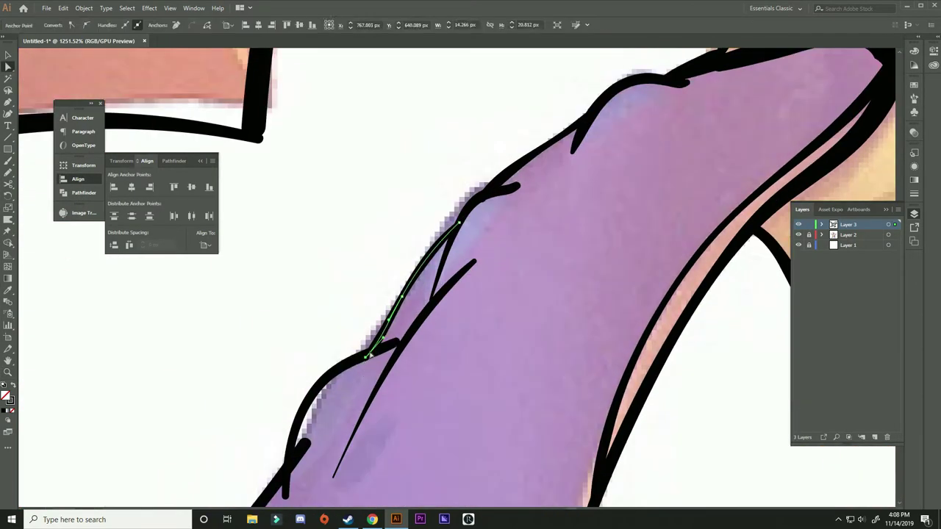
pyautogui.scroll(-3, 371, 354)
pyautogui.press('b')
pyautogui.scroll(-2, 378, 330)
pyautogui.scroll(-3, 441, 368)
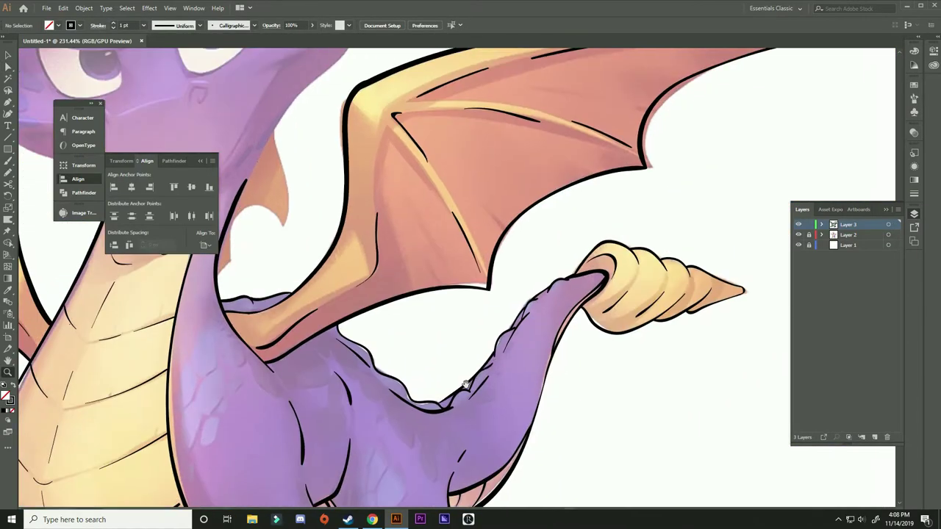
pyautogui.hotkey('ctrl', '0')
pyautogui.scroll(3, 442, 305)
# Step: Draw a stroke along the cheek below the eye, undoing one misplaced cheek line
pyautogui.scroll(2, 441, 304)
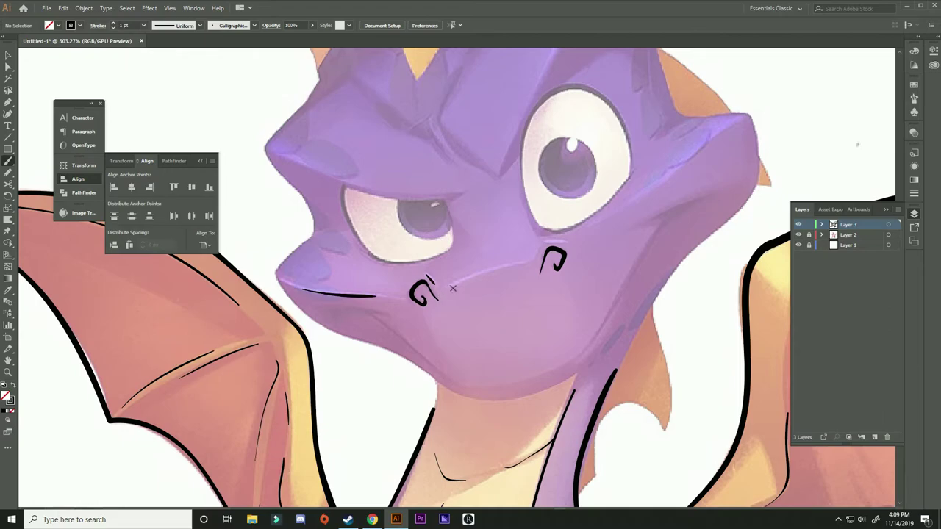
pyautogui.moveTo(552, 242)
pyautogui.mouseDown()
pyautogui.moveTo(456, 254)
pyautogui.moveTo(597, 176)
pyautogui.mouseUp()
pyautogui.moveTo(549, 269); pyautogui.dragTo(584, 226)
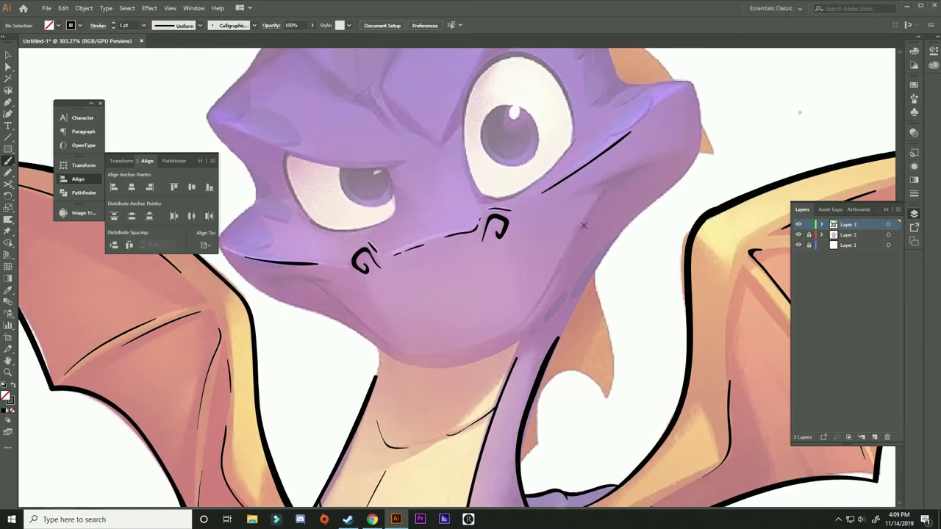
pyautogui.moveTo(648, 163); pyautogui.dragTo(538, 297)
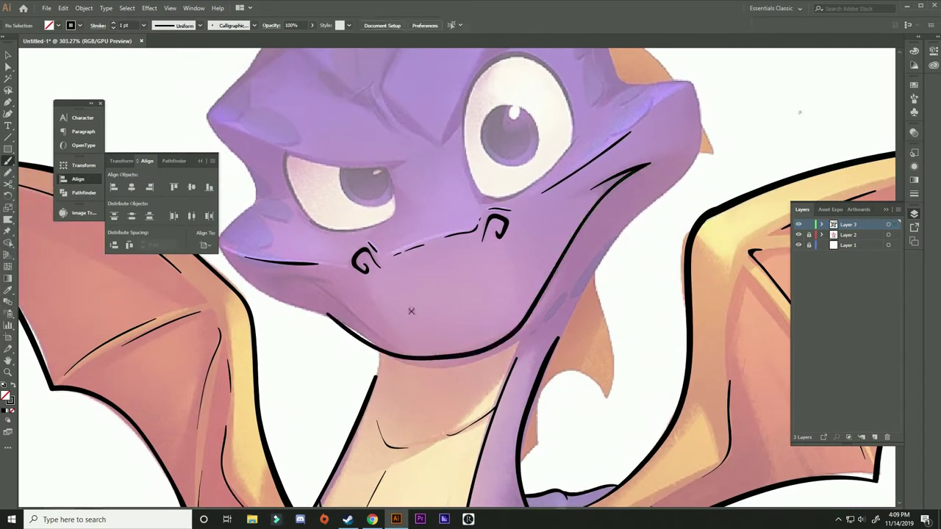
pyautogui.hotkey('ctrl', 'z')
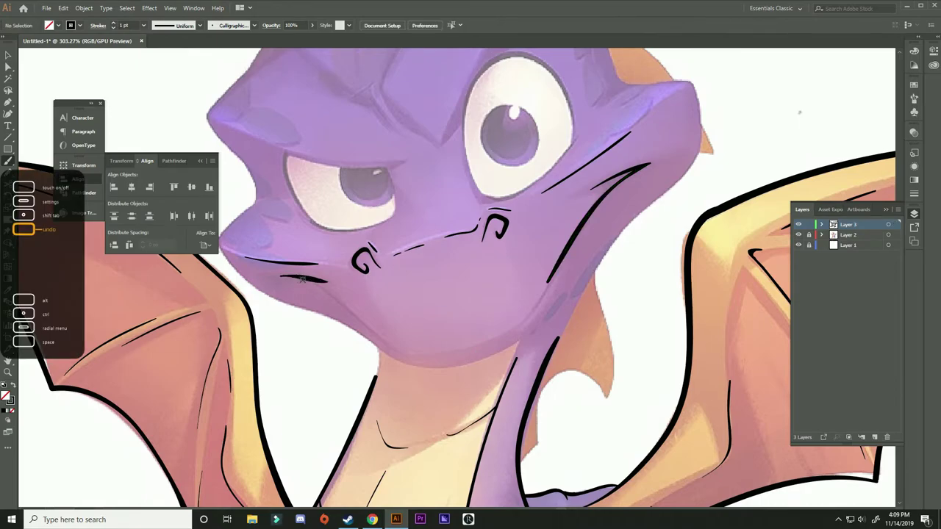
# Step: Add a line under the mouth, two short chin strokes and the head's right outline
pyautogui.moveTo(287, 276); pyautogui.dragTo(342, 303)
pyautogui.moveTo(427, 356); pyautogui.dragTo(402, 346)
pyautogui.moveTo(419, 344); pyautogui.dragTo(442, 335)
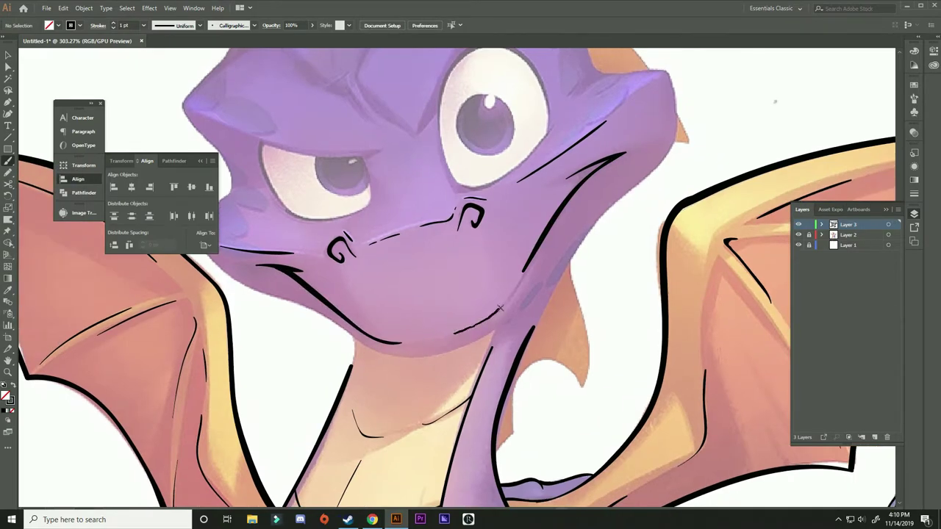
pyautogui.moveTo(537, 261)
pyautogui.mouseDown()
pyautogui.moveTo(481, 302)
pyautogui.moveTo(621, 136)
pyautogui.mouseUp()
# Step: Pan over to the neck and redraw its outline with a fuller outward curve
pyautogui.moveTo(499, 366); pyautogui.dragTo(524, 304)
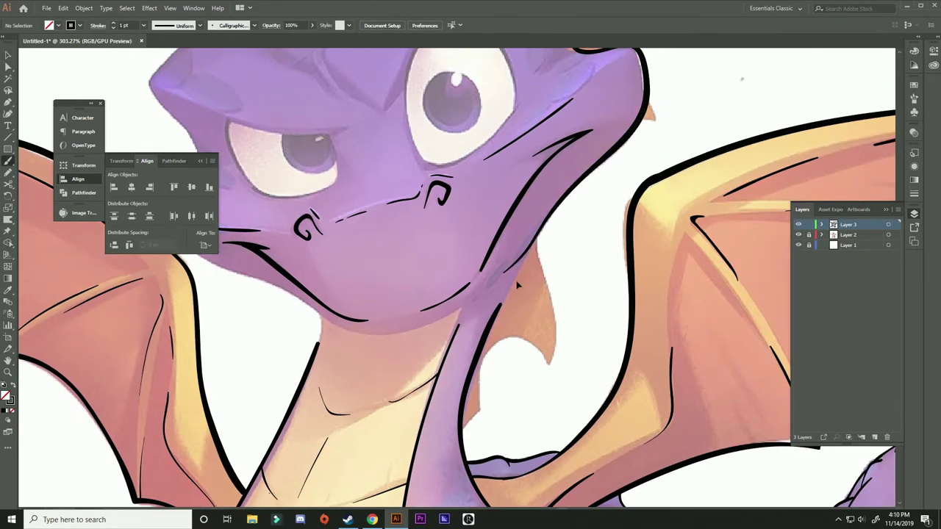
pyautogui.moveTo(212, 244); pyautogui.dragTo(344, 233)
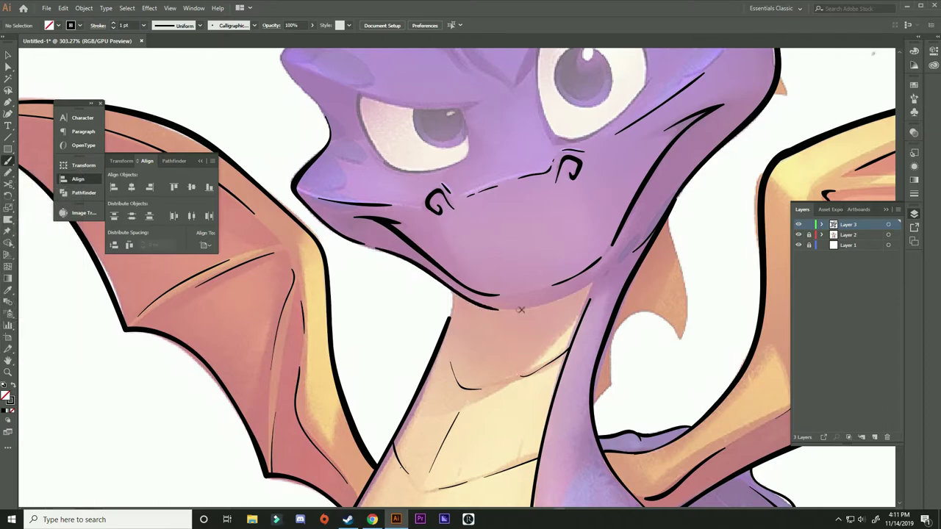
pyautogui.moveTo(573, 305); pyautogui.dragTo(528, 313)
pyautogui.moveTo(403, 253); pyautogui.dragTo(384, 293)
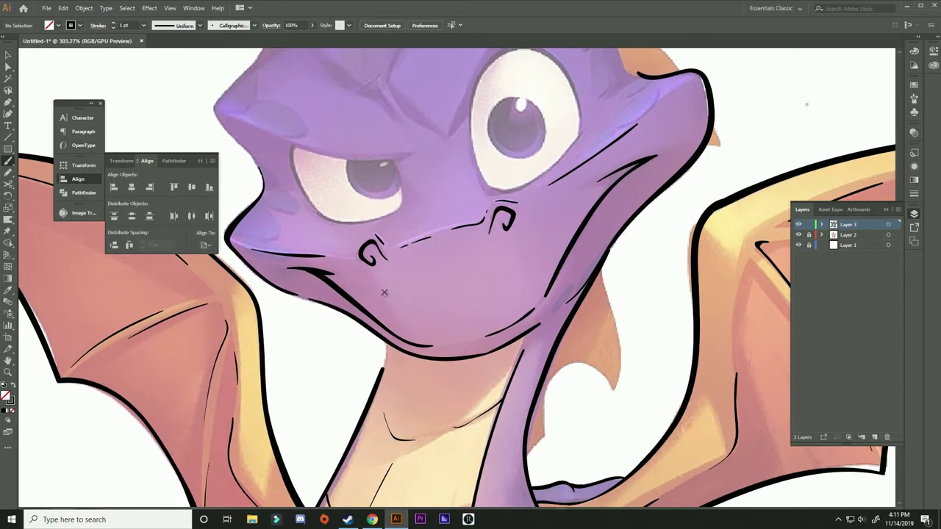
pyautogui.moveTo(292, 321); pyautogui.dragTo(332, 319)
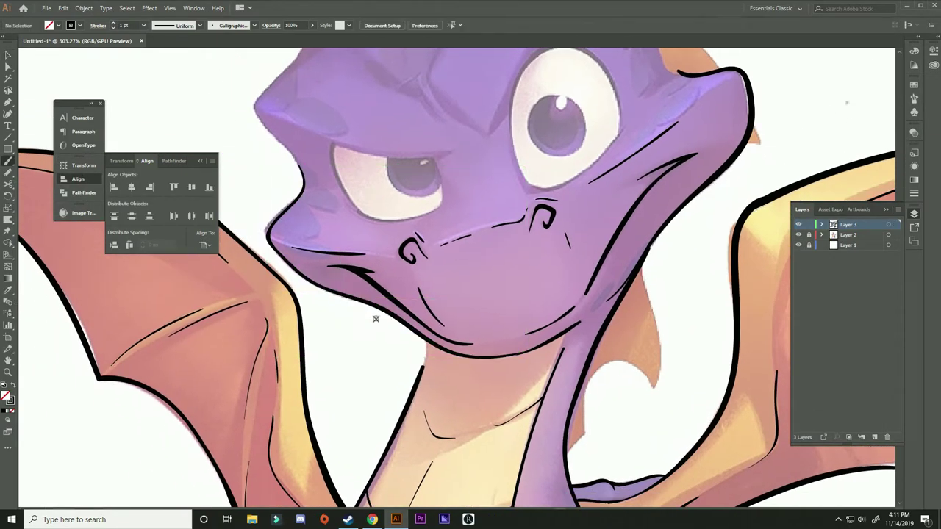
pyautogui.moveTo(705, 104)
pyautogui.mouseDown()
pyautogui.moveTo(536, 252)
pyautogui.moveTo(356, 328)
pyautogui.mouseUp()
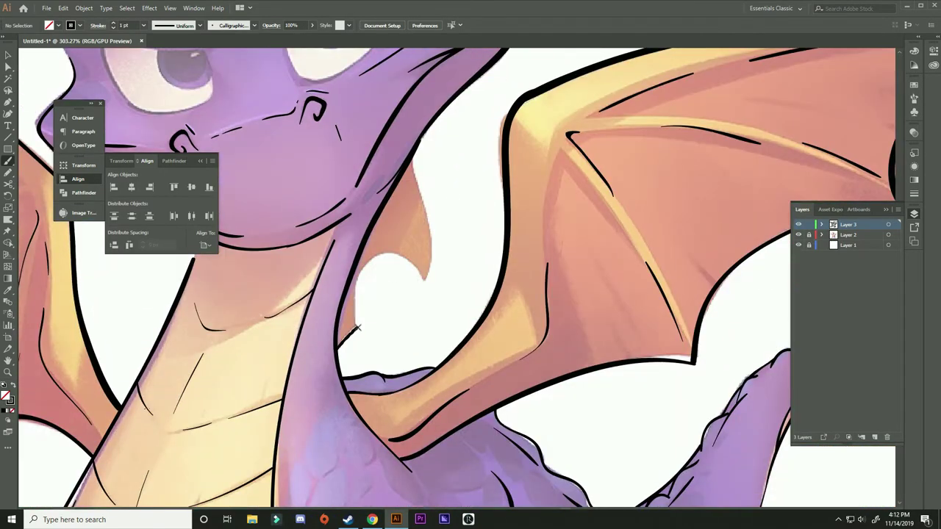
pyautogui.moveTo(414, 167); pyautogui.dragTo(427, 281)
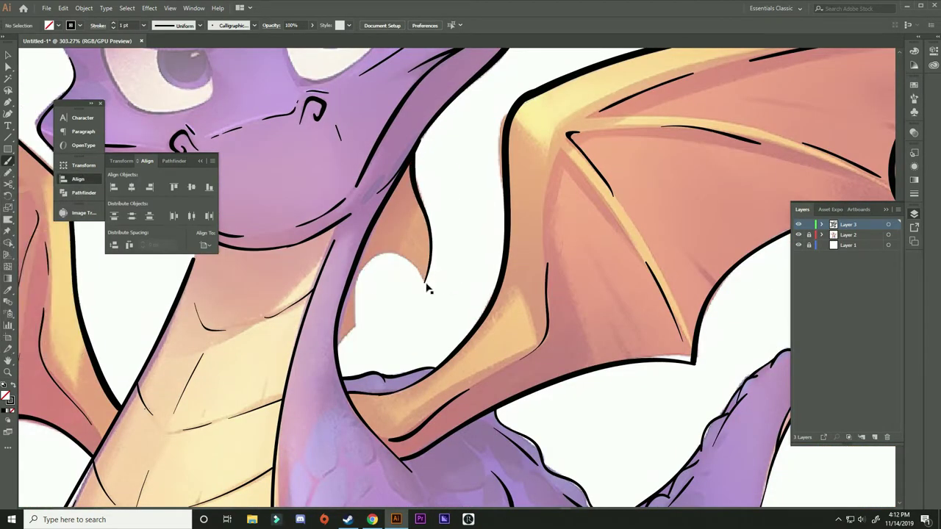
pyautogui.scroll(5, 359, 321)
# Step: Undo the arc over the eye and paint a stroke down the big eye's left edge
pyautogui.hscroll(-5, 413, 271)
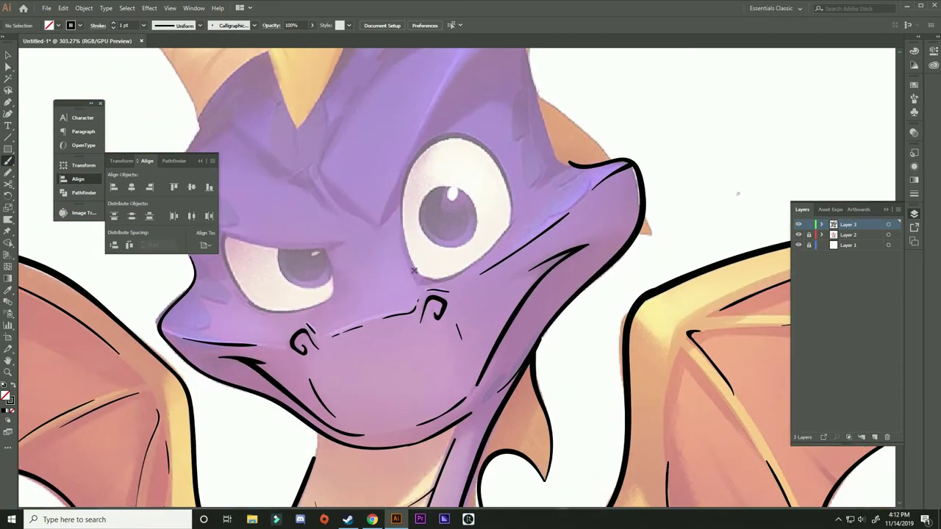
pyautogui.hotkey('ctrl', 'z')
pyautogui.moveTo(403, 254); pyautogui.dragTo(412, 156)
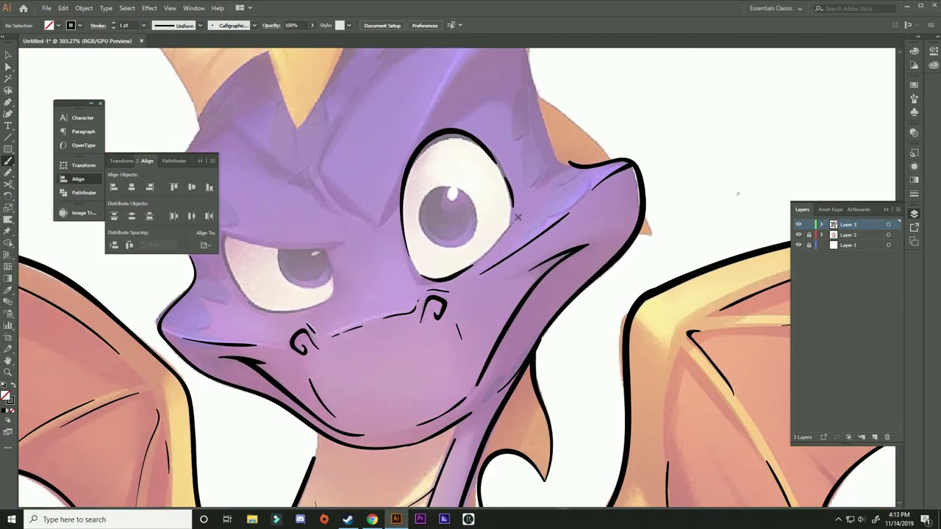
# Step: Paint a heavy brow line above the left eye and undo the accidental iris selection
pyautogui.scroll(3, 518, 217)
pyautogui.hscroll(-5, 397, 213)
pyautogui.scroll(-3, 397, 213)
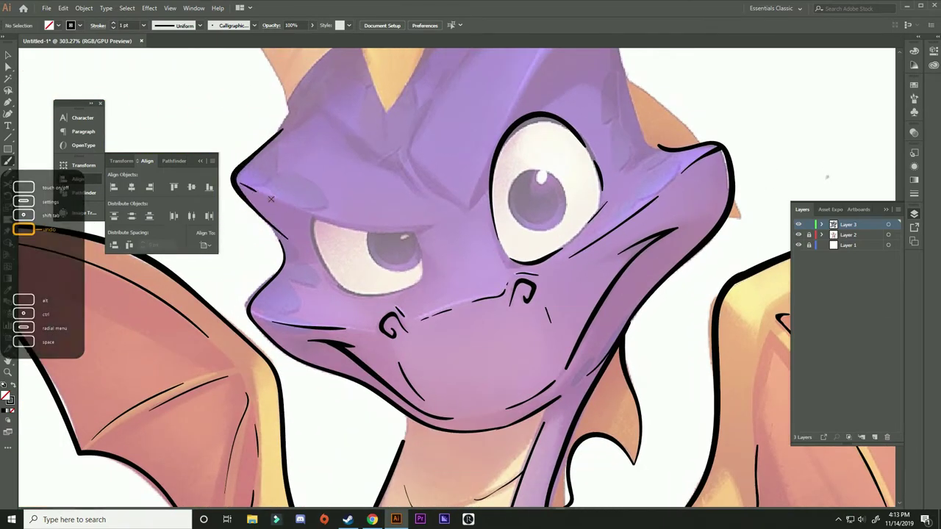
pyautogui.moveTo(250, 188); pyautogui.dragTo(419, 231)
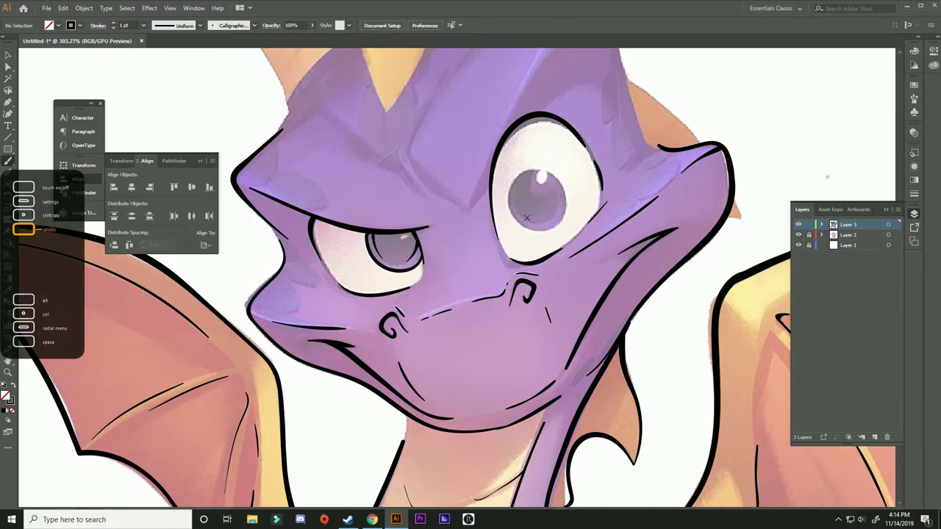
pyautogui.hotkey('ctrl', 'z')
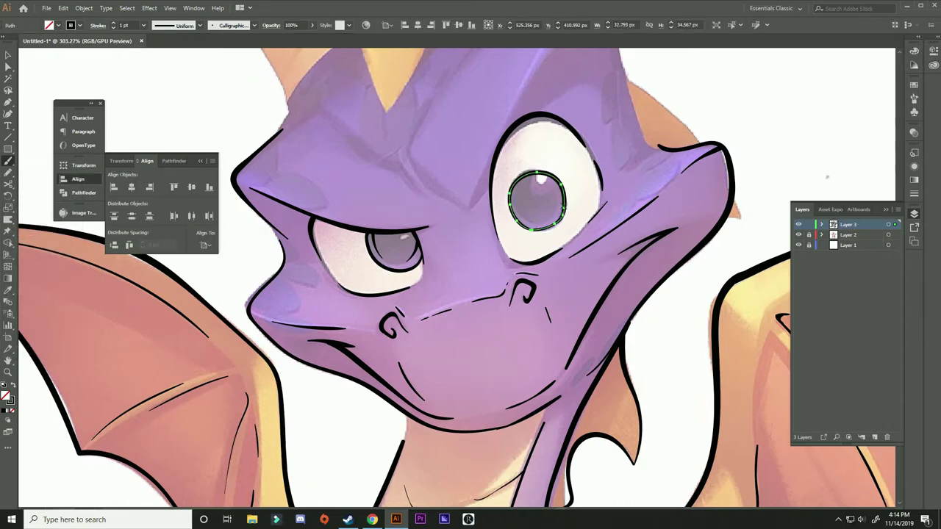
pyautogui.hotkey('ctrl', 'z')
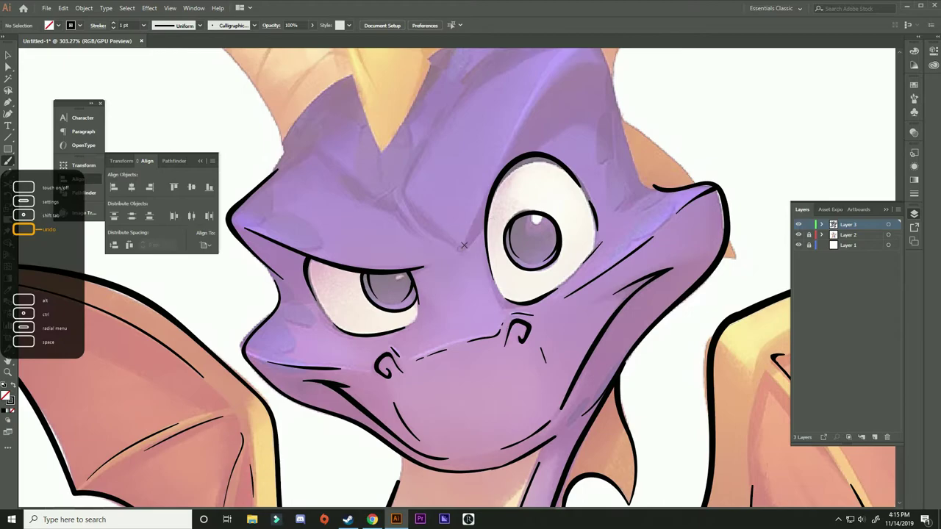
# Step: Outline the right side of the head, redrawing the horn-base stroke after undoing mistakes
pyautogui.moveTo(515, 184); pyautogui.dragTo(480, 260)
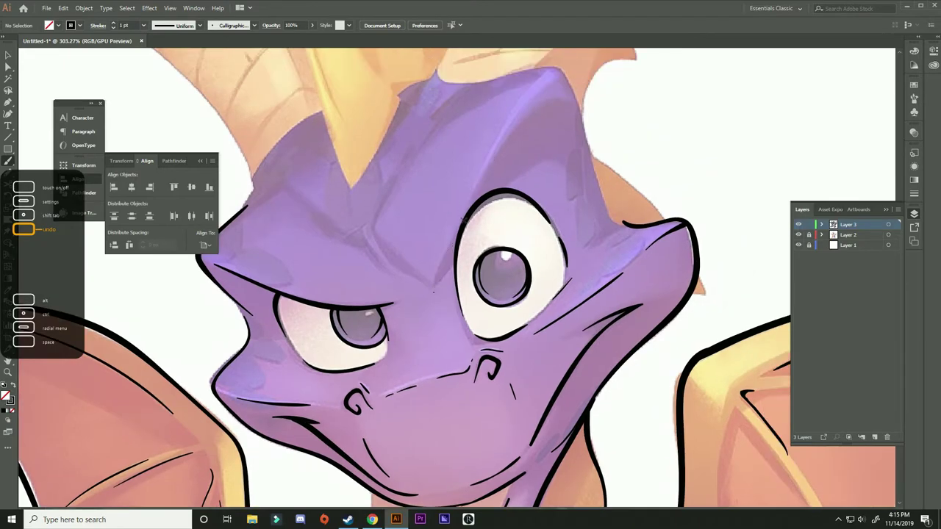
pyautogui.moveTo(433, 292)
pyautogui.mouseDown()
pyautogui.moveTo(519, 110)
pyautogui.moveTo(430, 443)
pyautogui.mouseUp()
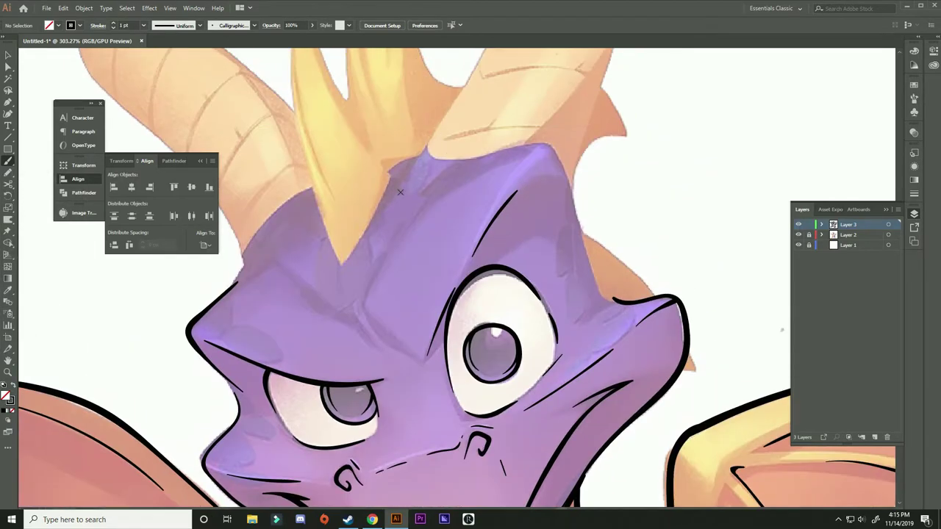
pyautogui.moveTo(298, 444); pyautogui.dragTo(366, 338)
pyautogui.hotkey('ctrl', 'z')
pyautogui.moveTo(314, 423)
pyautogui.mouseDown()
pyautogui.moveTo(355, 355)
pyautogui.moveTo(412, 196)
pyautogui.mouseUp()
pyautogui.hotkey('ctrl', 'z')
# Step: Inspect the head outline path's anchor points with Direct Selection, then deselect it
pyautogui.scroll(-5, 412, 195)
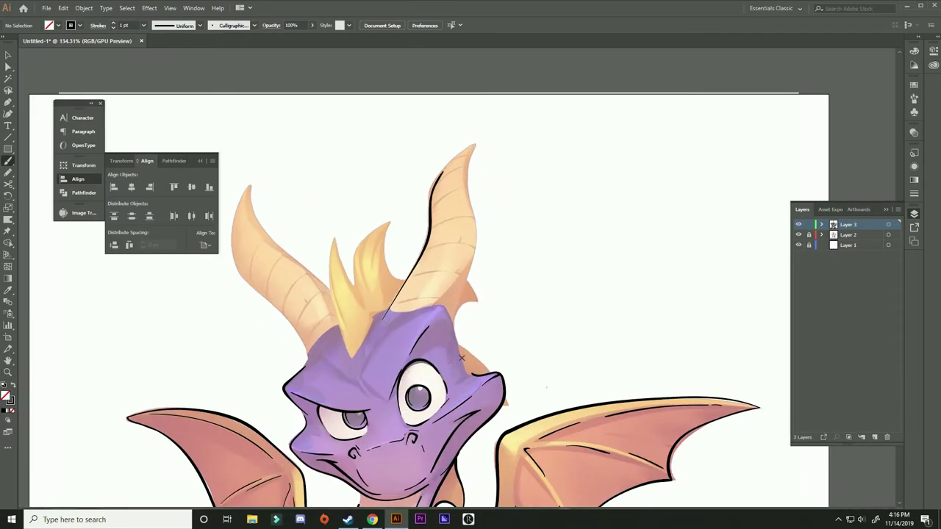
pyautogui.press('a')
pyautogui.scroll(10, 394, 289)
pyautogui.click(352, 208)
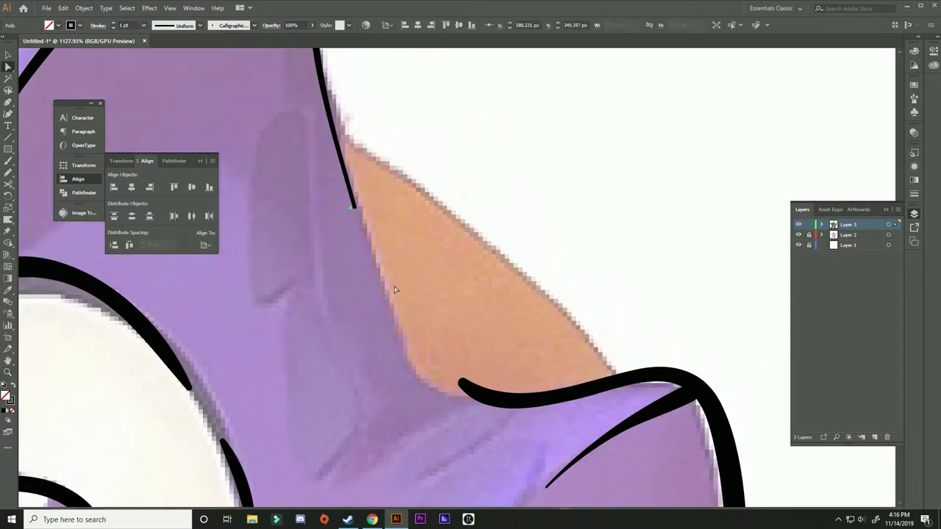
pyautogui.click(396, 294)
pyautogui.scroll(-6, 410, 331)
pyautogui.scroll(-2, 480, 319)
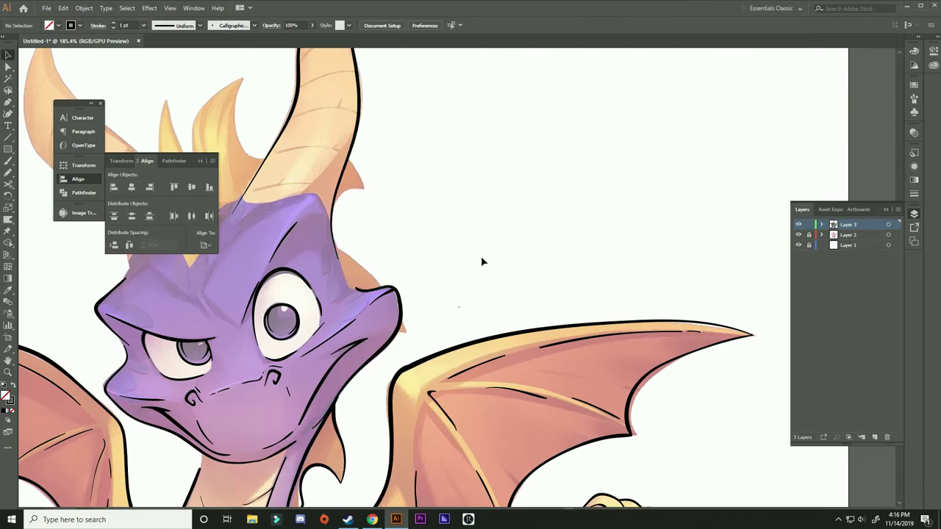
pyautogui.scroll(4, 470, 255)
# Step: Brush a stroke up the horn's right edge and extend it upward
pyautogui.press('b')
pyautogui.moveTo(425, 508); pyautogui.dragTo(410, 215)
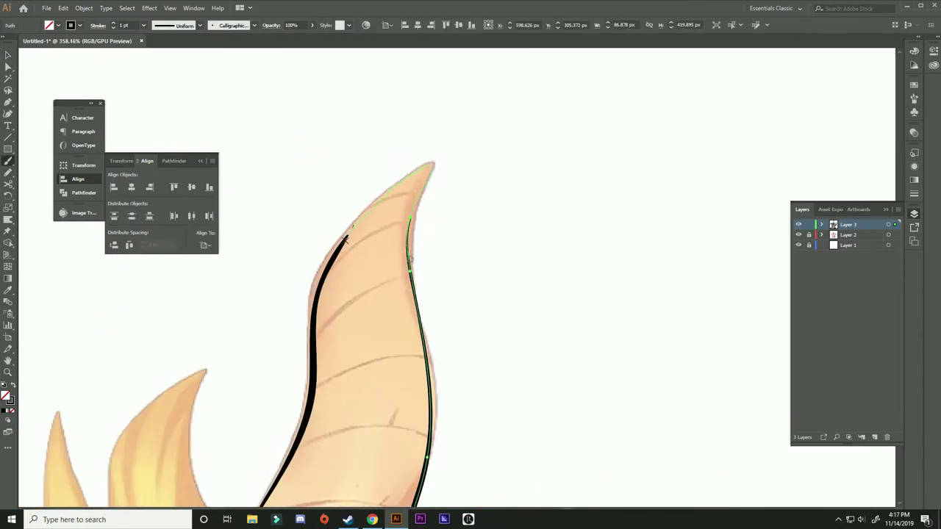
pyautogui.press('v')
pyautogui.click(400, 269)
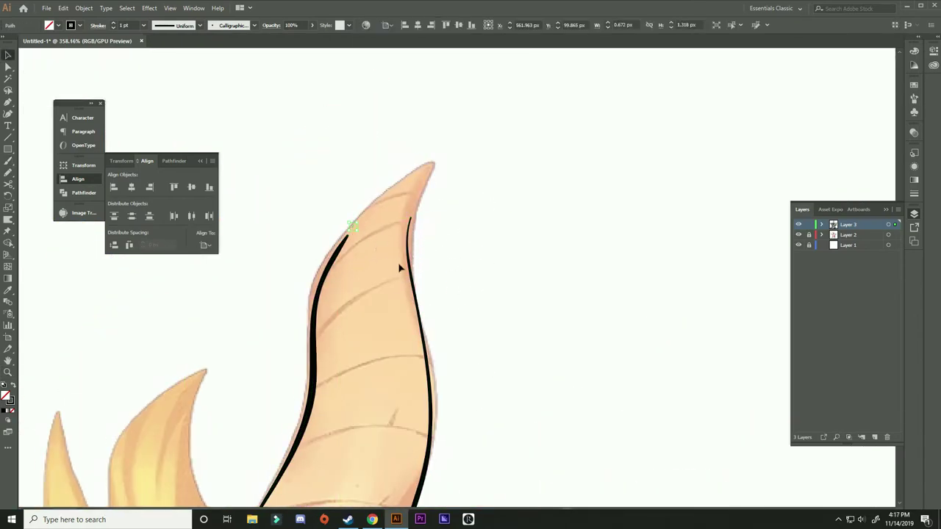
pyautogui.press('b')
pyautogui.moveTo(414, 200); pyautogui.dragTo(410, 237)
# Step: Select the left horn outline with Direct Selection and dismiss the preview error alert
pyautogui.press('a')
pyautogui.click(314, 301)
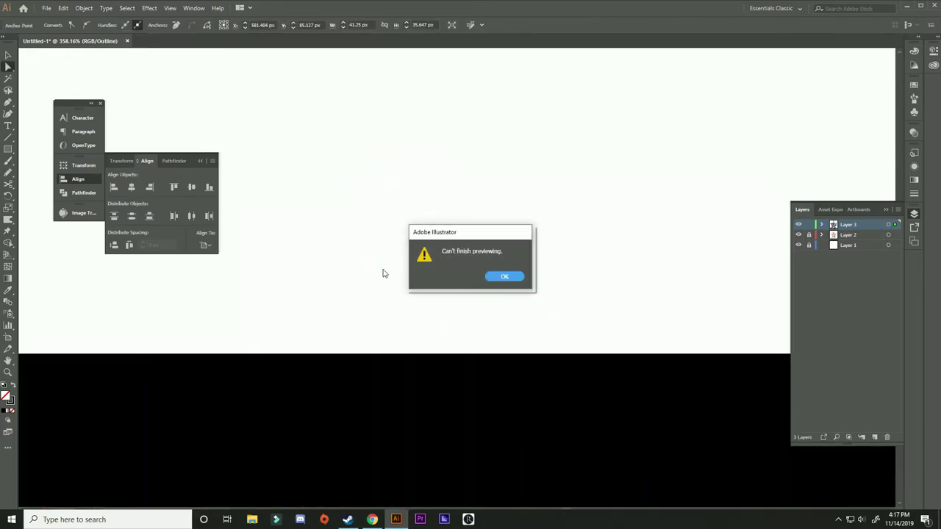
pyautogui.click(510, 277)
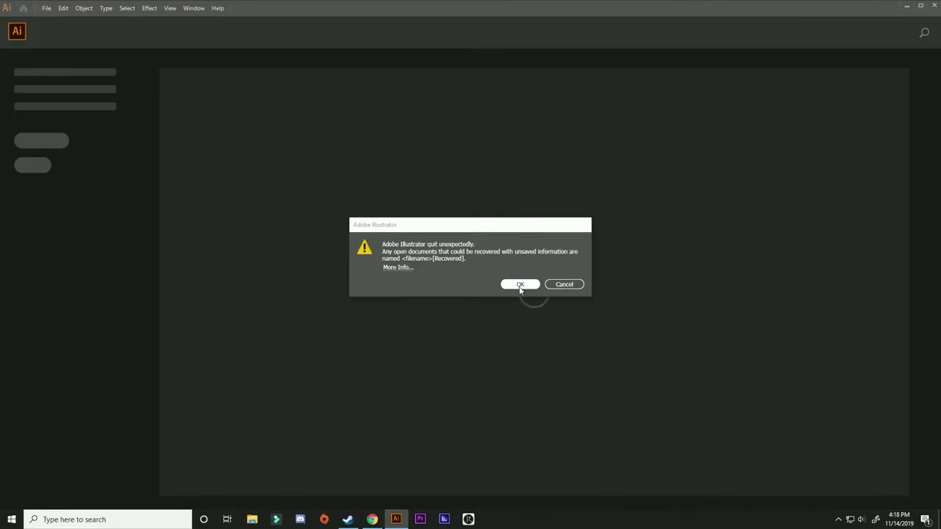
# Step: Reopen the recovered drawing after the crash and undo two stray horn strokes
pyautogui.click(524, 286)
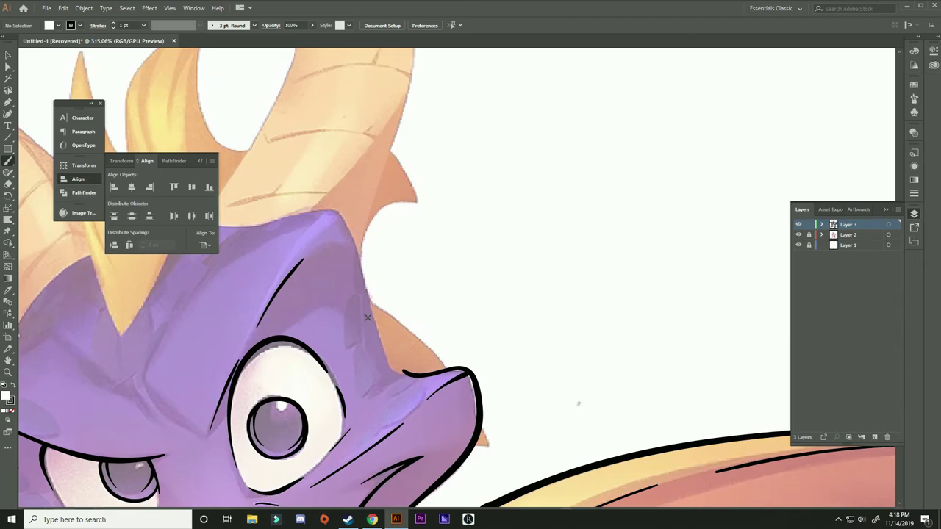
pyautogui.scroll(-2, 368, 318)
pyautogui.moveTo(298, 368); pyautogui.dragTo(288, 399)
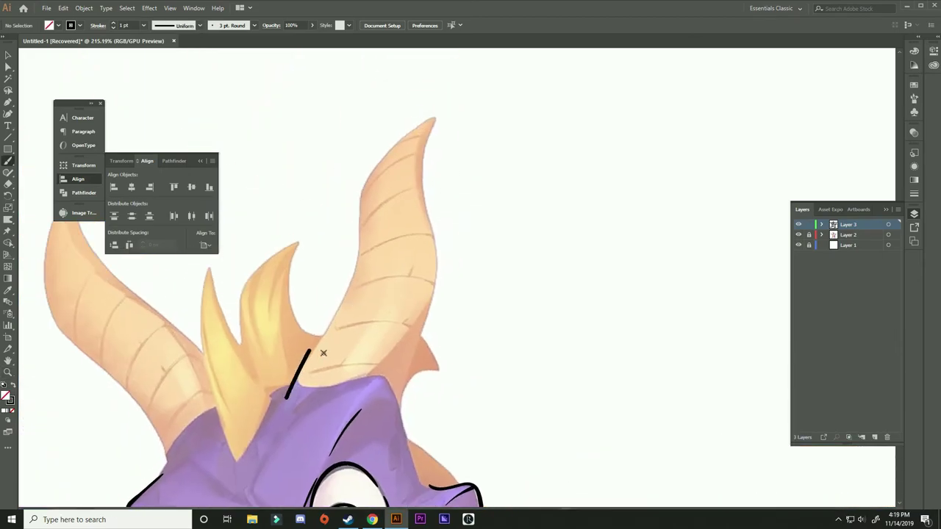
pyautogui.hotkey('ctrl', 'z')
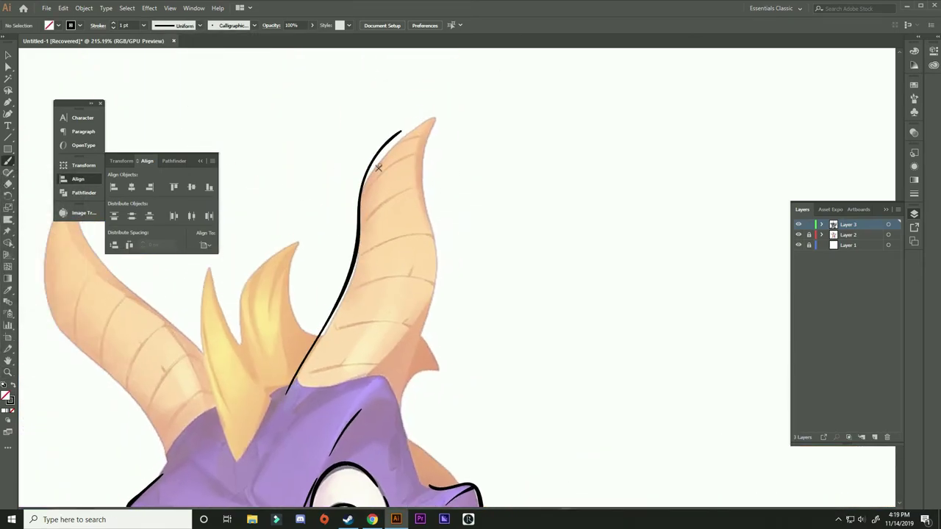
pyautogui.hotkey('ctrl', 'z')
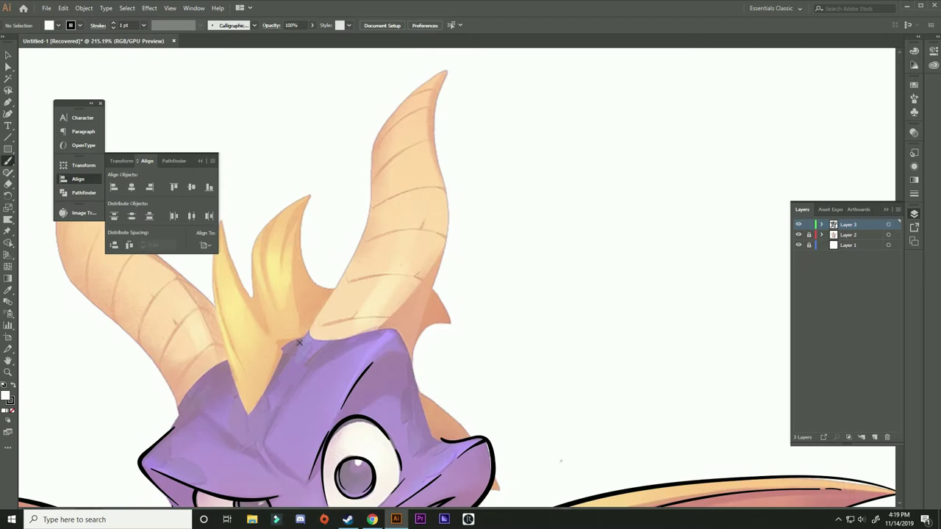
# Step: Outline the right horn around its tip and down its right edge to the head
pyautogui.moveTo(385, 116); pyautogui.dragTo(423, 411)
pyautogui.scroll(3, 428, 266)
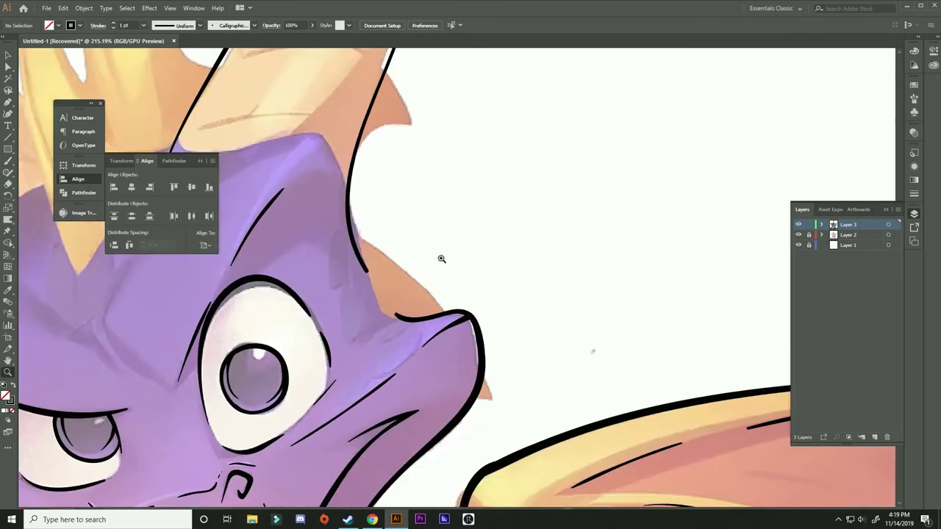
pyautogui.moveTo(360, 213); pyautogui.dragTo(381, 276)
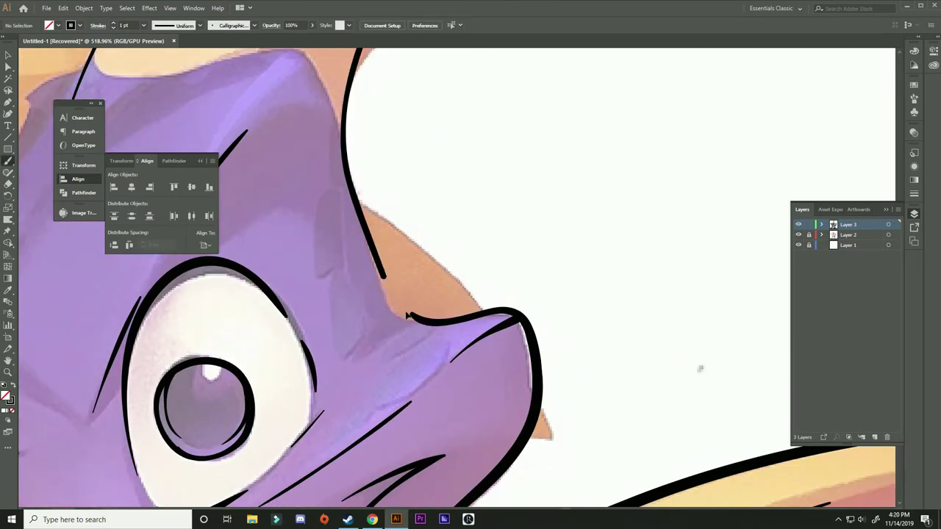
pyautogui.scroll(-3, 406, 314)
pyautogui.scroll(3, 426, 184)
pyautogui.scroll(3, 521, 206)
pyautogui.moveTo(382, 408); pyautogui.dragTo(380, 123)
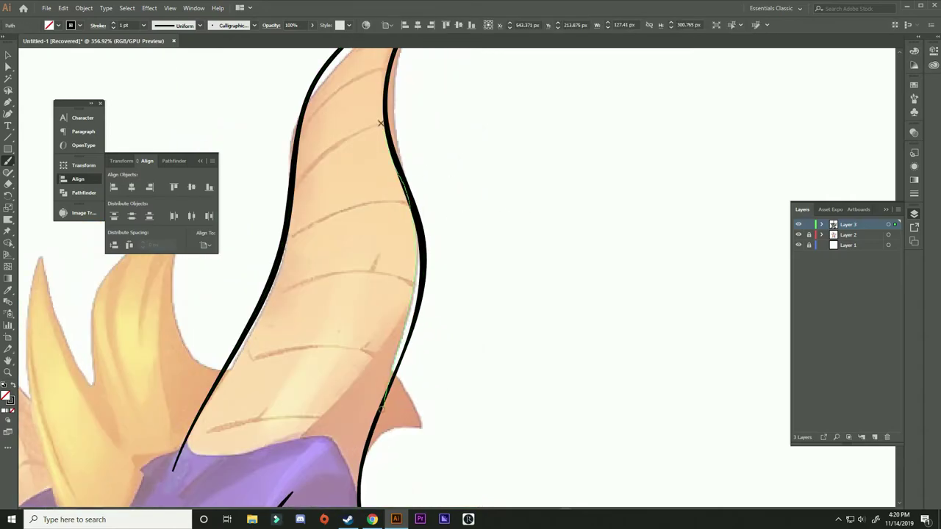
# Step: Check the horn outline with Direct Selection, then zoom out to the whole dragon and back onto the head
pyautogui.press('a')
pyautogui.scroll(3, 441, 220)
pyautogui.click(515, 233)
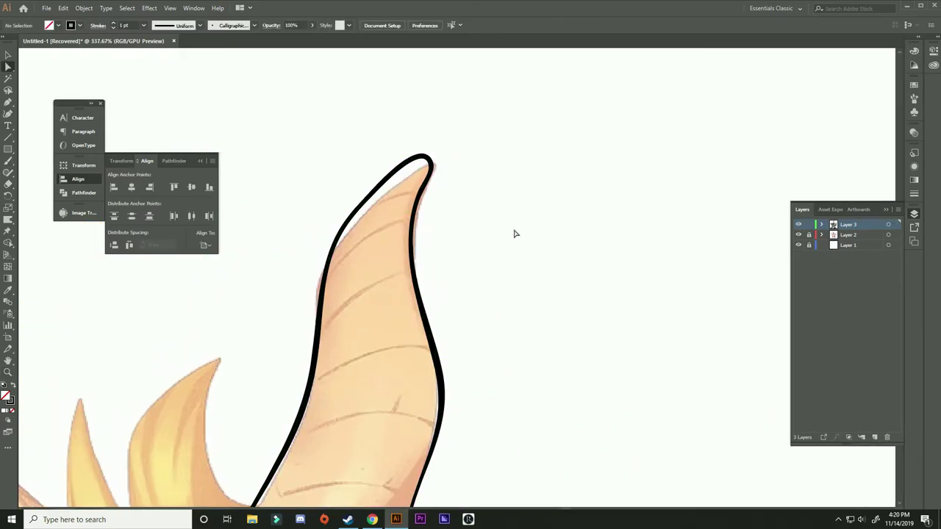
pyautogui.click(367, 219)
pyautogui.press('z')
pyautogui.hotkey('ctrl', '0')
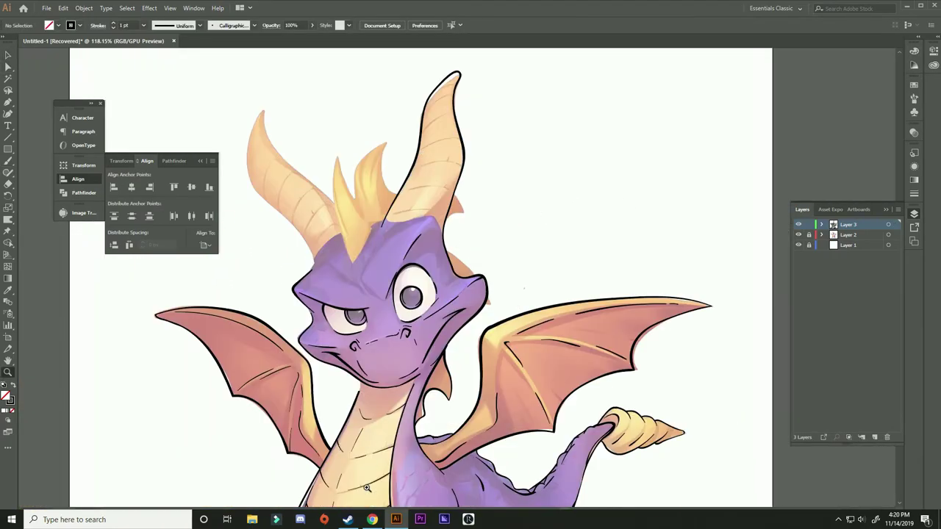
pyautogui.click(512, 297)
pyautogui.scroll(3, 435, 188)
# Step: Close the right horn's edge stroke down to its tip
pyautogui.press('b')
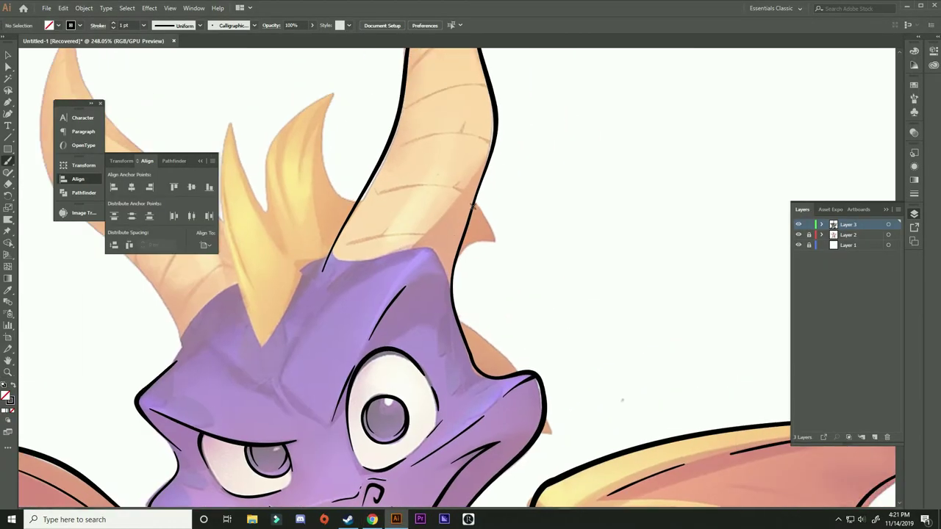
pyautogui.scroll(-2, 472, 285)
pyautogui.hscroll(1, 472, 285)
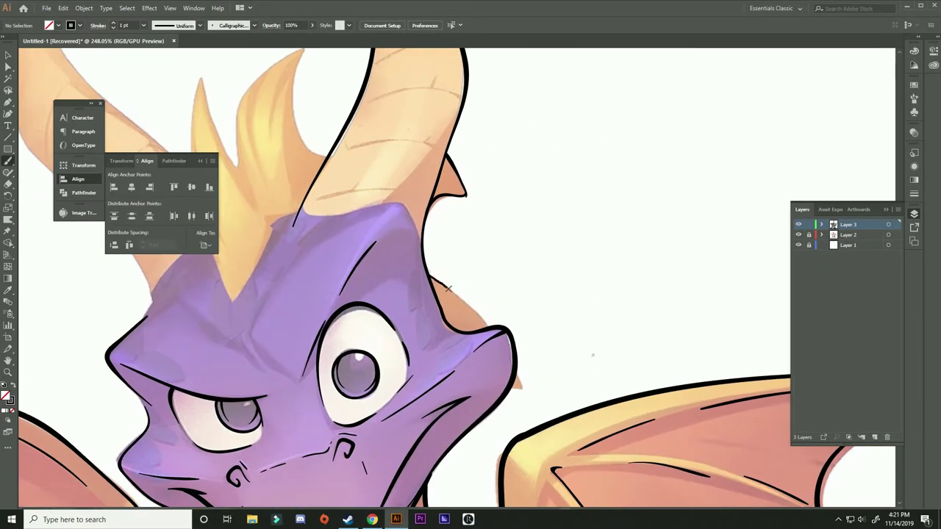
pyautogui.scroll(-2, 447, 289)
pyautogui.hscroll(1, 447, 288)
pyautogui.scroll(4, 381, 356)
pyautogui.hscroll(-5, 381, 355)
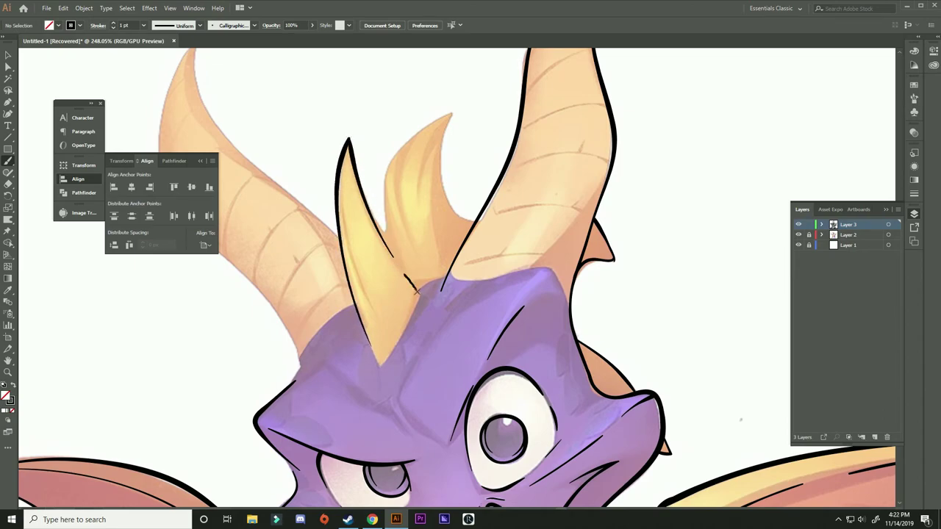
pyautogui.moveTo(415, 292); pyautogui.dragTo(380, 364)
# Step: Outline the inner curve between the small spike and the large horn
pyautogui.scroll(1, 373, 297)
pyautogui.hscroll(1, 373, 297)
pyautogui.moveTo(415, 177); pyautogui.dragTo(449, 241)
pyautogui.scroll(-2, 372, 268)
pyautogui.hscroll(1, 373, 269)
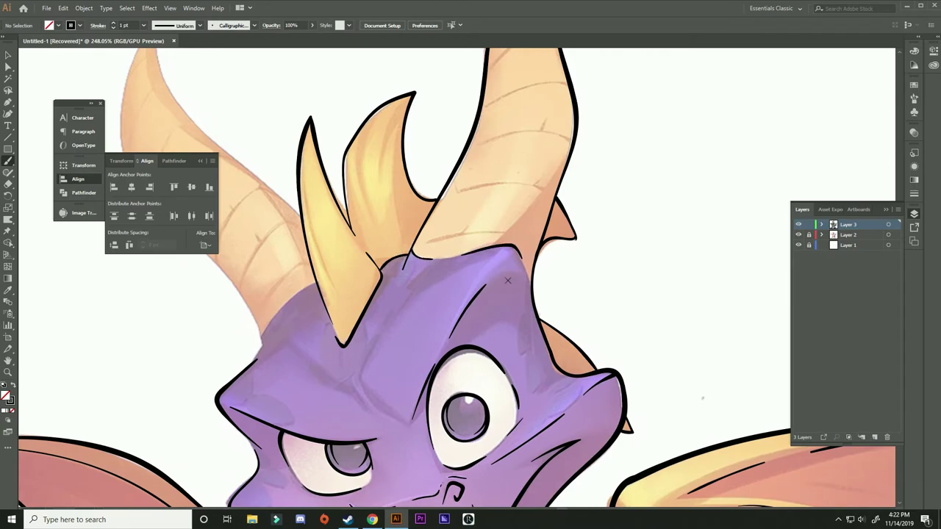
pyautogui.hscroll(-3, 507, 280)
pyautogui.scroll(-1, 508, 280)
pyautogui.scroll(2, 441, 294)
pyautogui.hscroll(-3, 441, 295)
# Step: Trace the big left horn's outer edge to its tip, then zoom in close on the horn
pyautogui.moveTo(494, 416); pyautogui.dragTo(389, 91)
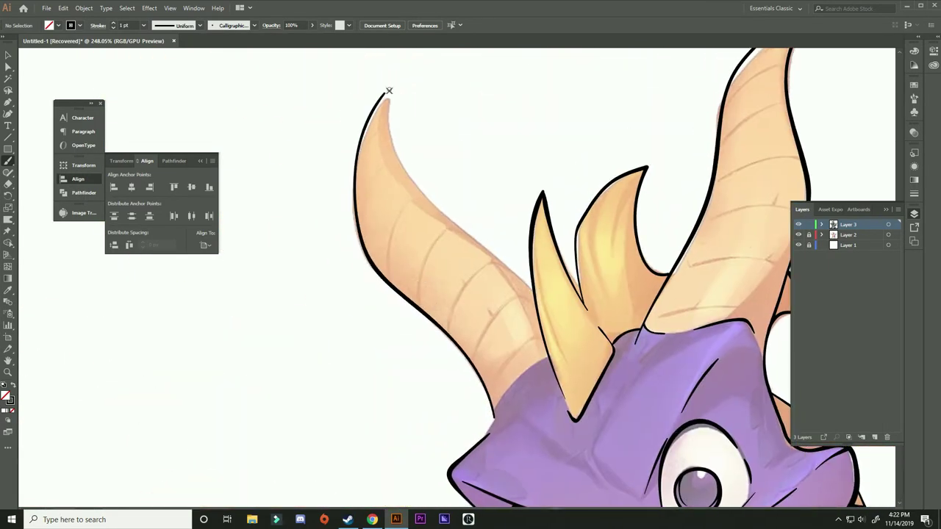
pyautogui.press('z')
pyautogui.click(436, 204)
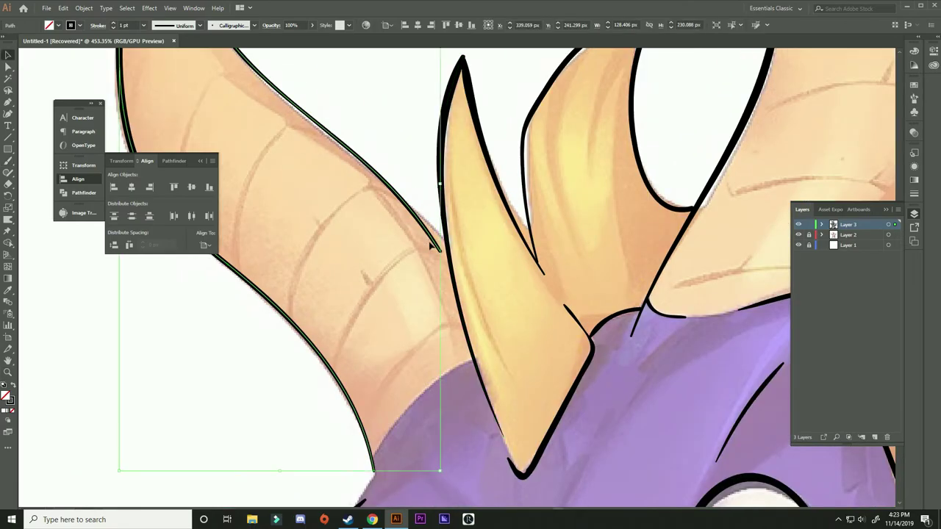
pyautogui.moveTo(122, 466); pyautogui.dragTo(441, 51)
pyautogui.scroll(-5, 481, 173)
pyautogui.moveTo(411, 287); pyautogui.dragTo(487, 212)
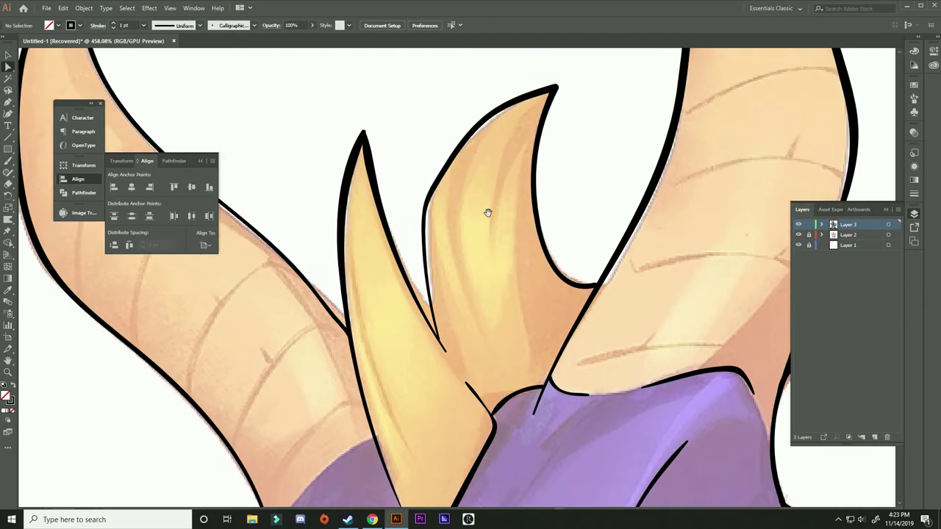
pyautogui.scroll(2, 490, 207)
pyautogui.hscroll(5, 508, 242)
pyautogui.scroll(-3, 477, 294)
pyautogui.scroll(3, 441, 301)
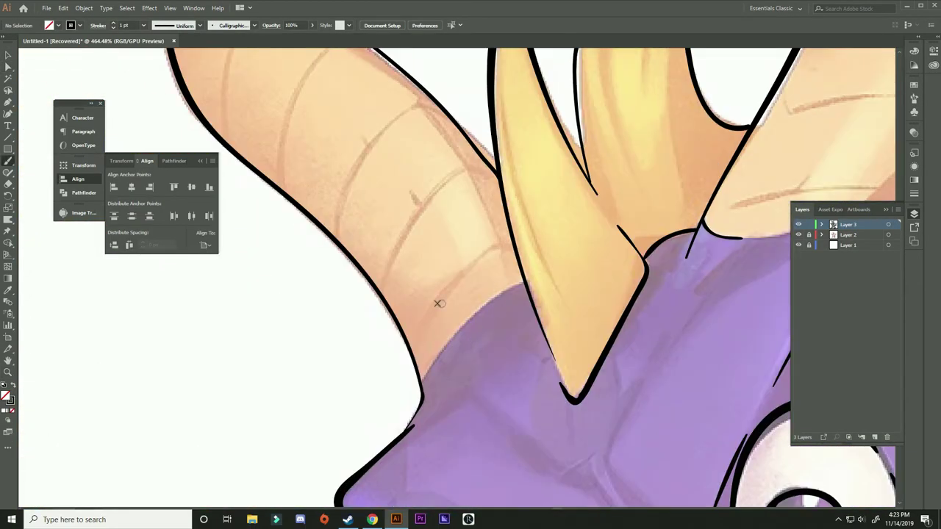
# Step: Paint thin ridge lines across the horns, undoing the last misplaced ridge stroke
pyautogui.press('b')
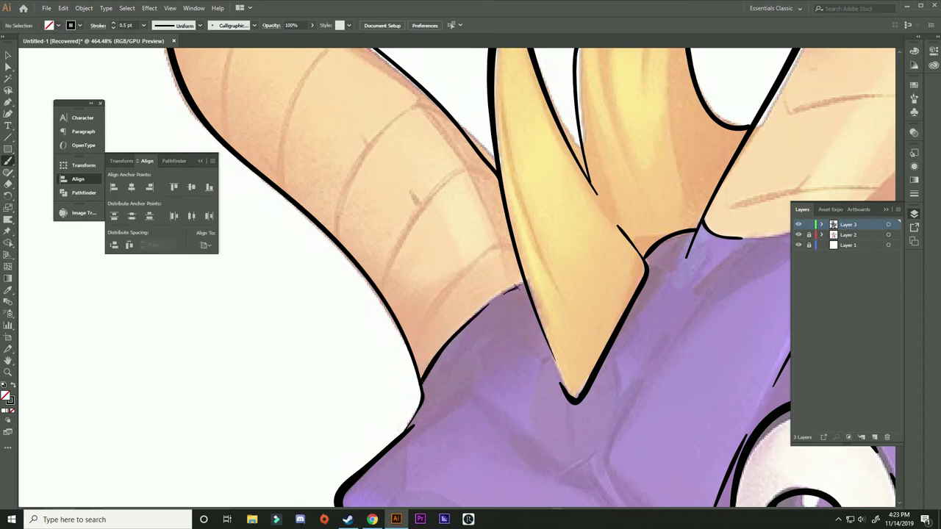
pyautogui.hscroll(5, 516, 288)
pyautogui.scroll(1, 541, 312)
pyautogui.scroll(-3, 708, 443)
pyautogui.scroll(3, 422, 357)
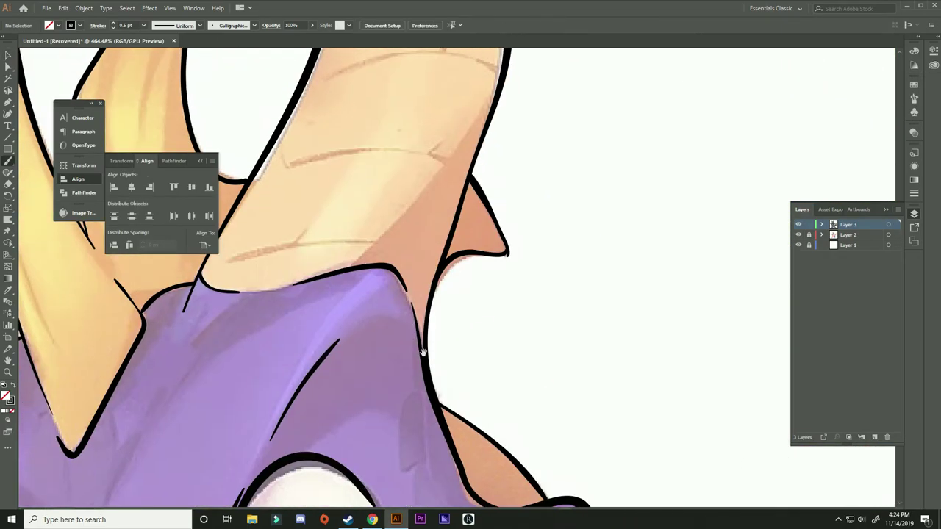
pyautogui.scroll(1, 466, 242)
pyautogui.scroll(1, 350, 232)
pyautogui.hscroll(1, 292, 185)
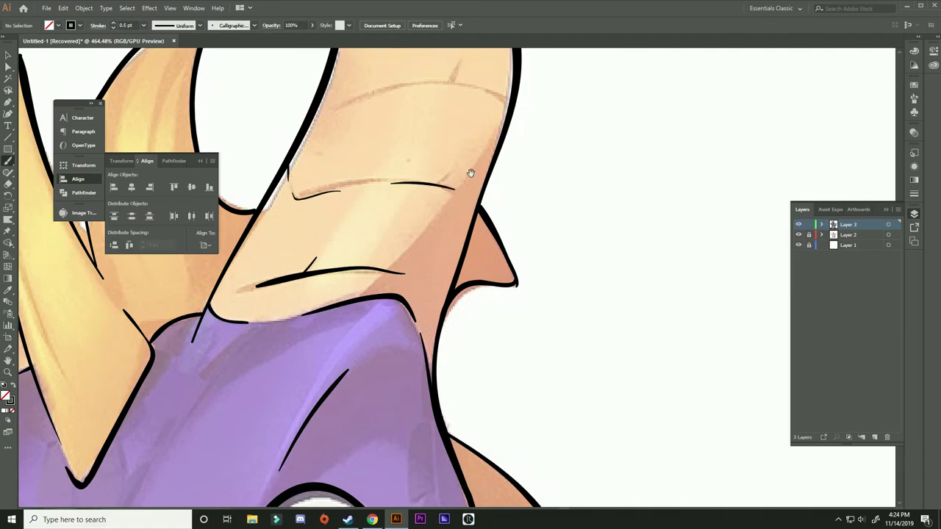
pyautogui.moveTo(470, 173); pyautogui.dragTo(428, 283)
pyautogui.hotkey('ctrl', 'z')
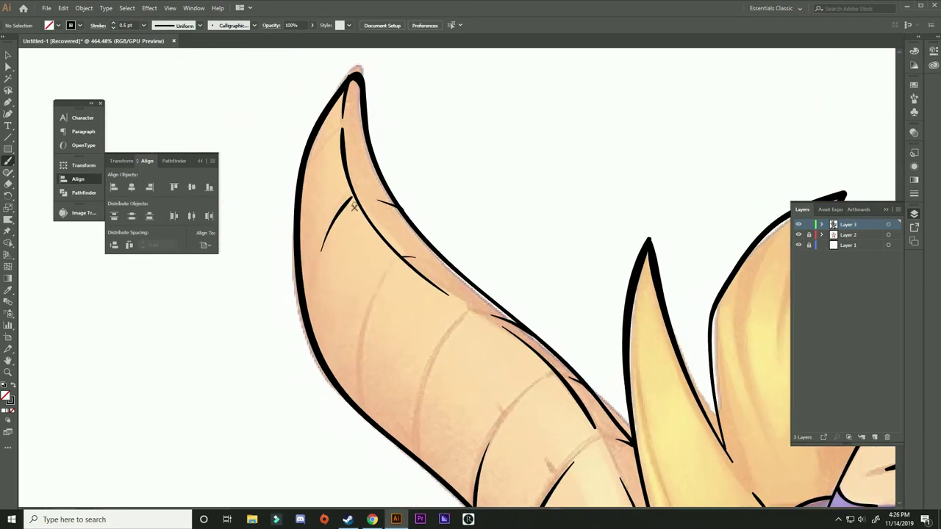
# Step: Zoom in toward the snout and neck and paint a thin brush stroke along the neck
pyautogui.scroll(-5, 354, 208)
pyautogui.scroll(-2, 346, 263)
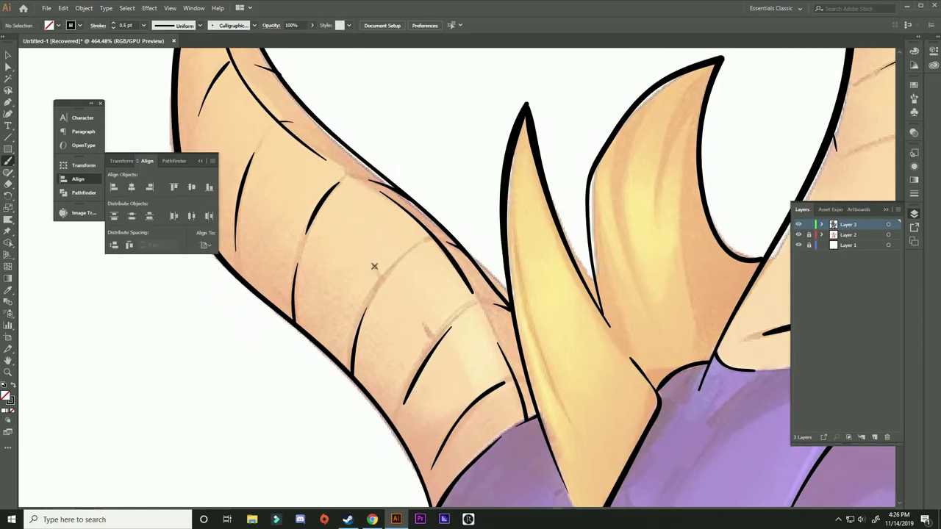
pyautogui.press('z')
pyautogui.moveTo(399, 257); pyautogui.dragTo(571, 254)
pyautogui.scroll(-5, 571, 254)
pyautogui.press('b')
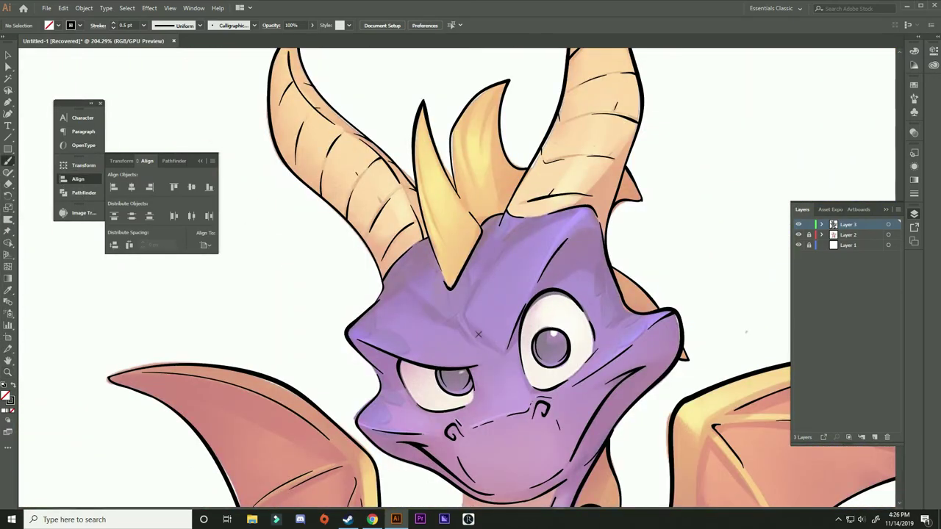
pyautogui.scroll(-5, 433, 309)
pyautogui.scroll(5, 433, 309)
pyautogui.moveTo(412, 259); pyautogui.dragTo(421, 216)
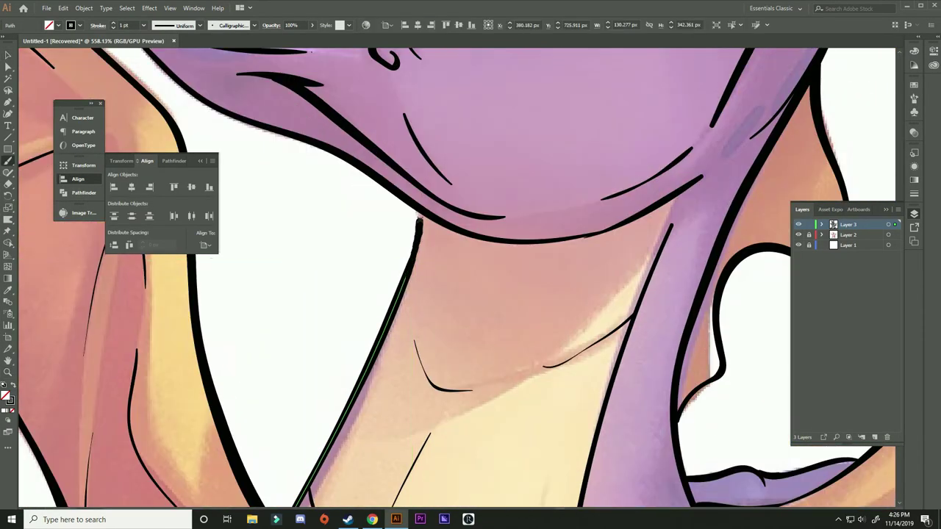
pyautogui.scroll(-2, 491, 211)
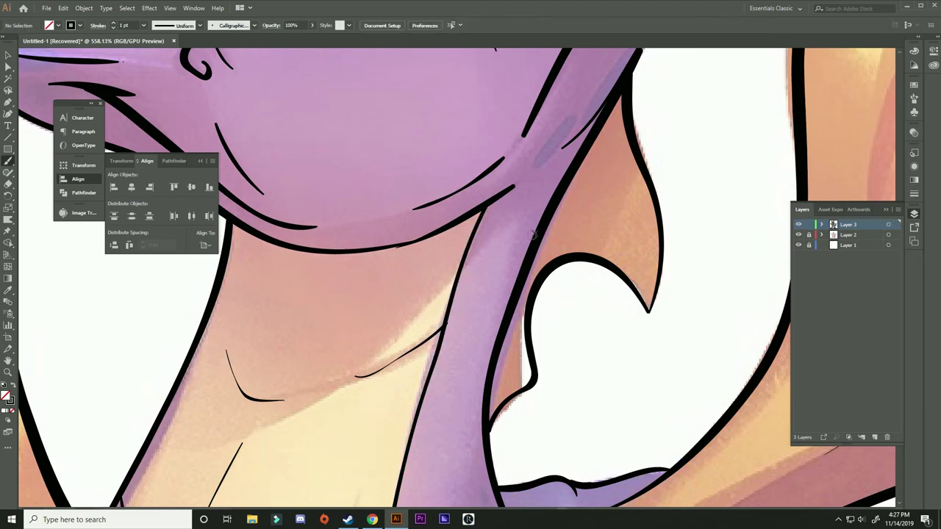
pyautogui.press('z')
pyautogui.scroll(-5, 494, 203)
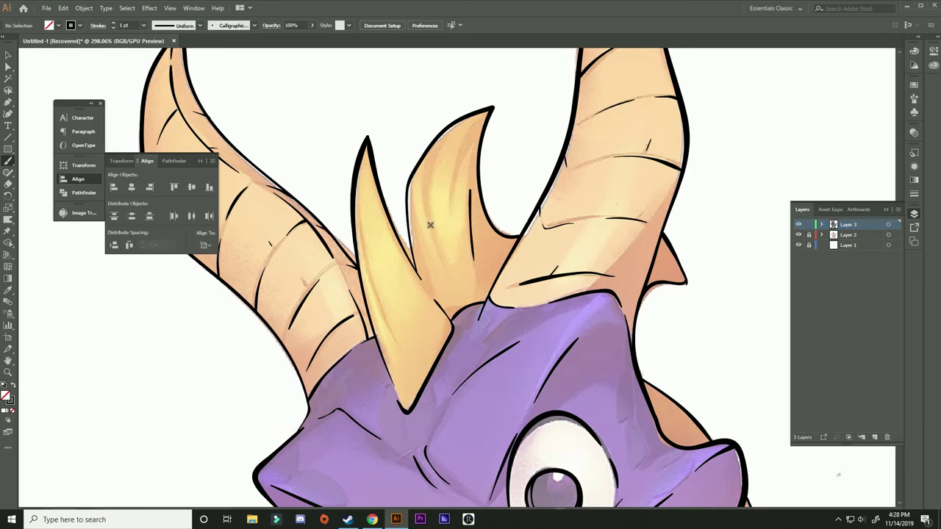
# Step: Hide the coloured reference layers (Layer 1 and Layer 2) in the Layers panel
pyautogui.scroll(-2, 430, 225)
pyautogui.scroll(-5, 478, 221)
pyautogui.scroll(-5, 573, 196)
pyautogui.scroll(-3, 539, 320)
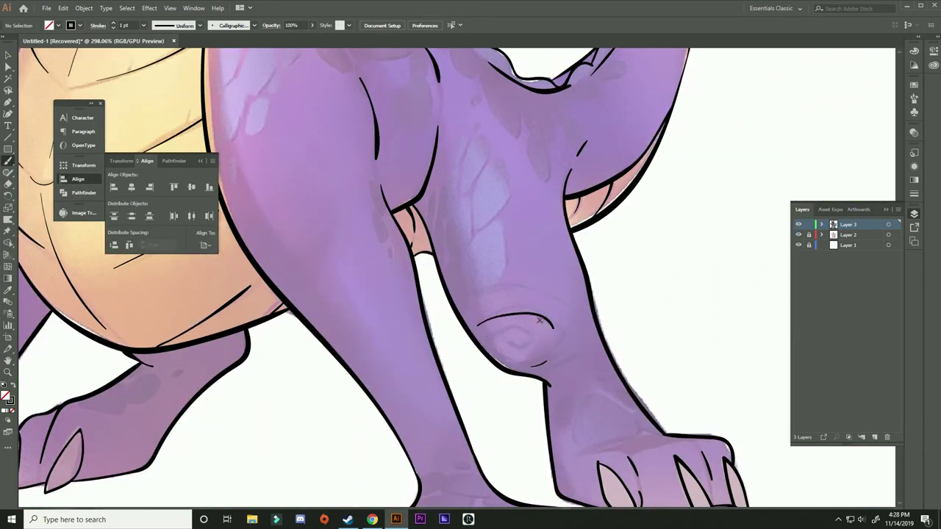
pyautogui.scroll(-4, 600, 256)
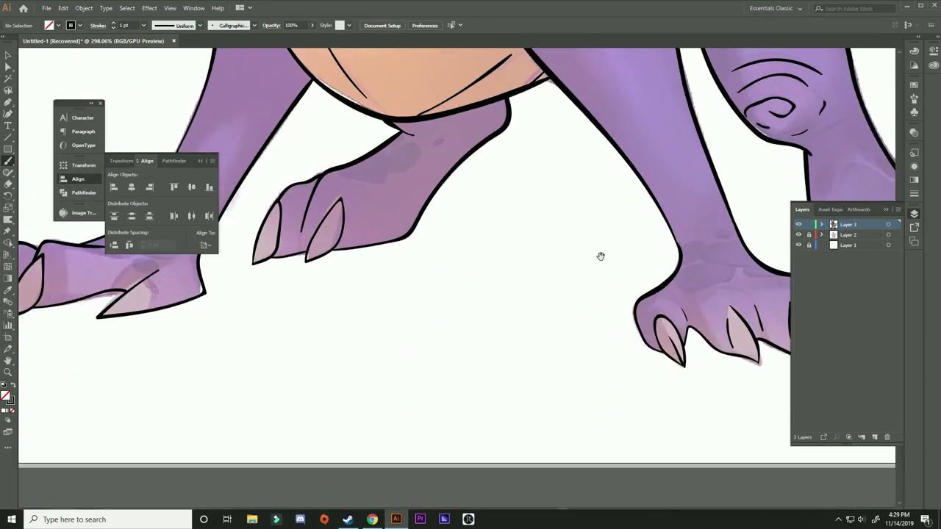
pyautogui.hscroll(-3, 601, 257)
pyautogui.hscroll(4, 518, 300)
pyautogui.hscroll(3, 483, 285)
pyautogui.scroll(1, 492, 275)
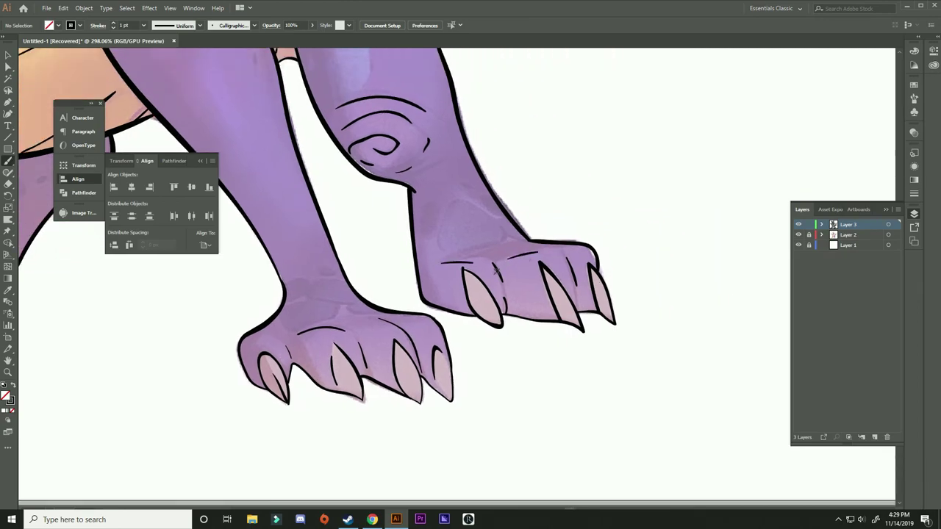
pyautogui.keyDown('alt'); pyautogui.click(799, 224); pyautogui.keyUp('alt')
pyautogui.scroll(10, 687, 168)
# Step: Inspect a stroke end with Direct Selection, then deselect all and zoom out over the line art
pyautogui.press('a')
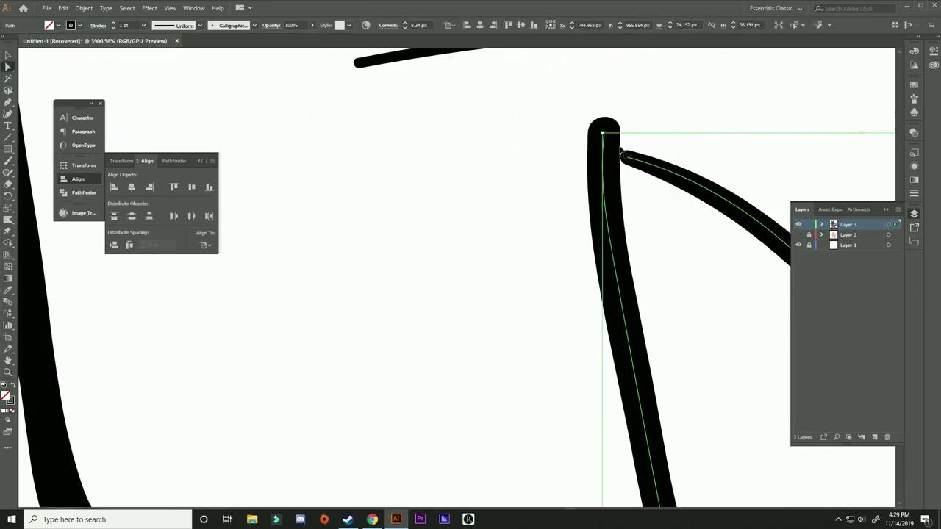
pyautogui.click(604, 135)
pyautogui.hotkey('ctrl', 'shift', 'a')
pyautogui.press('z')
pyautogui.scroll(-10, 537, 208)
pyautogui.scroll(4, 471, 294)
pyautogui.scroll(-4, 550, 269)
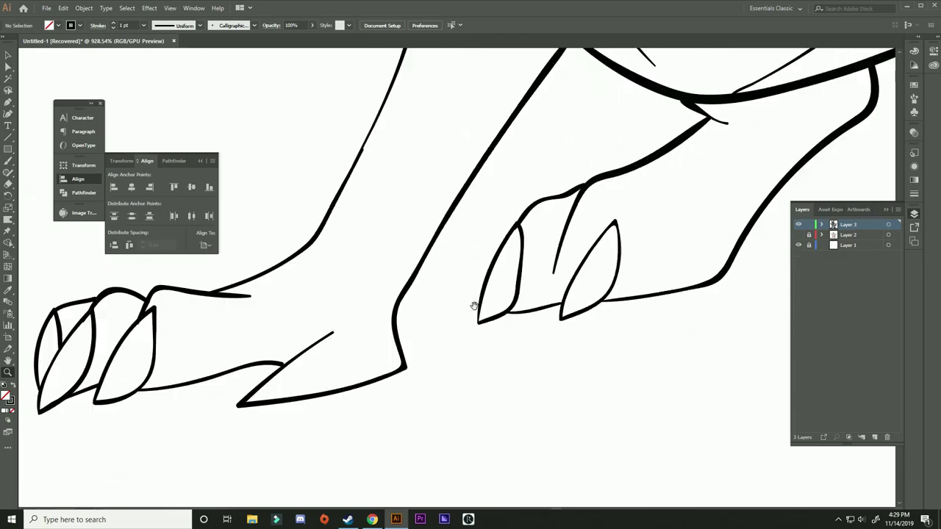
pyautogui.scroll(5, 549, 269)
pyautogui.scroll(-5, 446, 283)
pyautogui.scroll(-5, 336, 409)
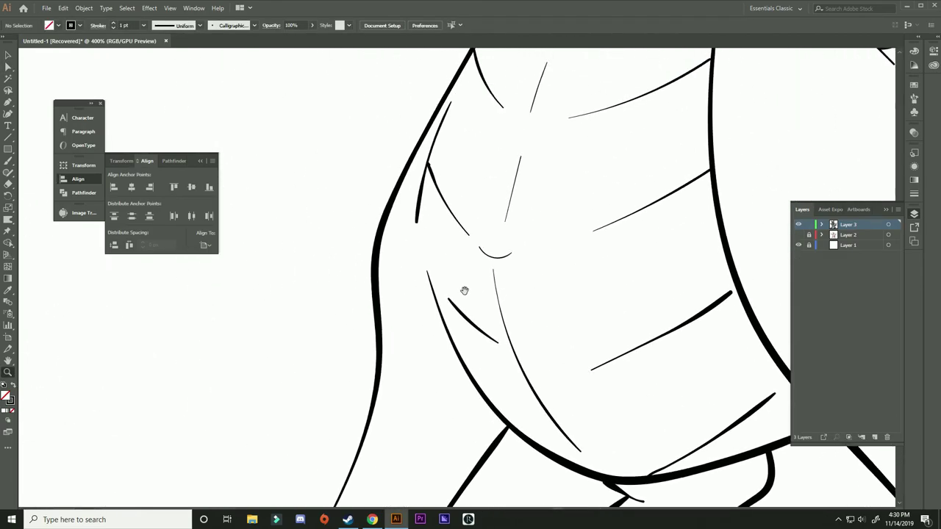
pyautogui.scroll(5, 462, 290)
pyautogui.scroll(5, 659, 289)
pyautogui.scroll(-5, 437, 368)
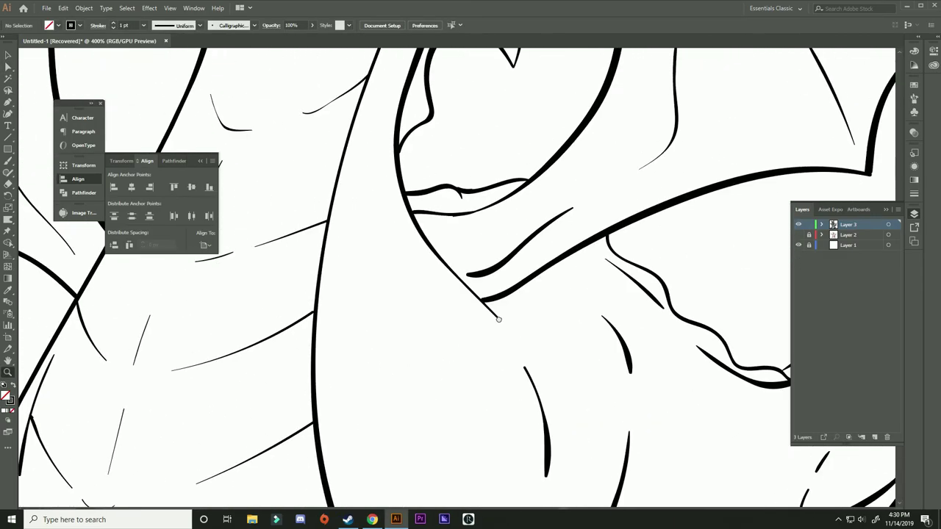
pyautogui.scroll(-5, 436, 368)
# Step: Select a leg outline path with the Selection tool
pyautogui.press('v')
pyautogui.click(383, 318)
pyautogui.scroll(-3, 383, 317)
pyautogui.scroll(-2, 383, 317)
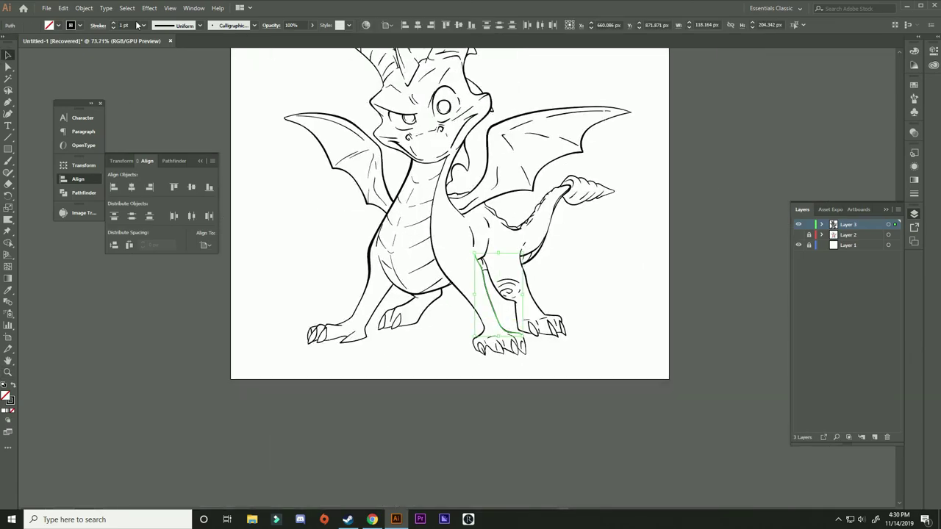
# Step: Deselect the leg outline and review the finished line art with the Selection tool active
pyautogui.click(290, 300)
pyautogui.scroll(5, 618, 289)
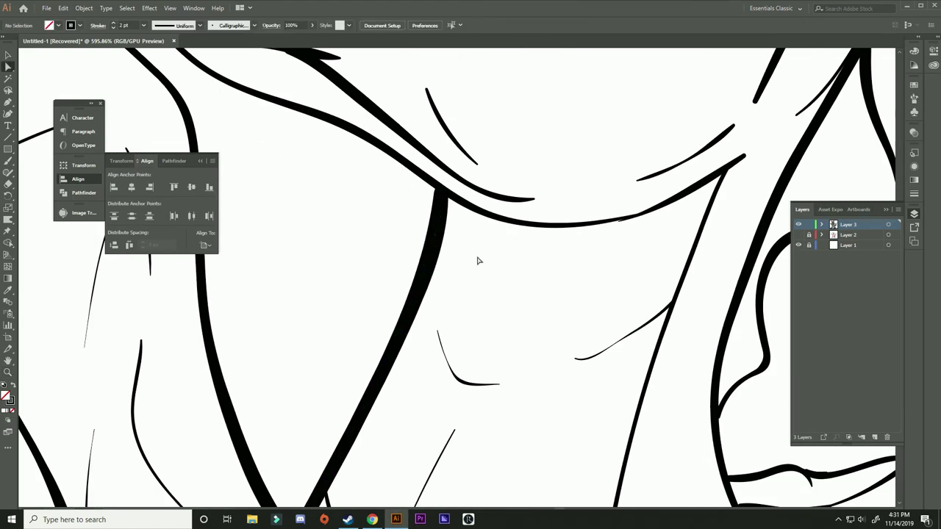
pyautogui.scroll(-5, 479, 261)
pyautogui.scroll(3, 413, 352)
pyautogui.scroll(-2, 414, 351)
pyautogui.press('v')
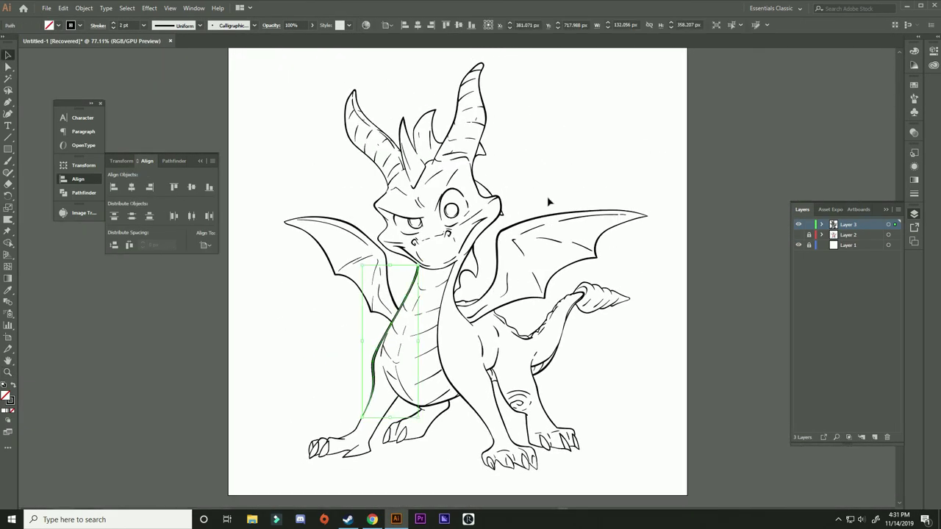
pyautogui.scroll(-2, 624, 386)
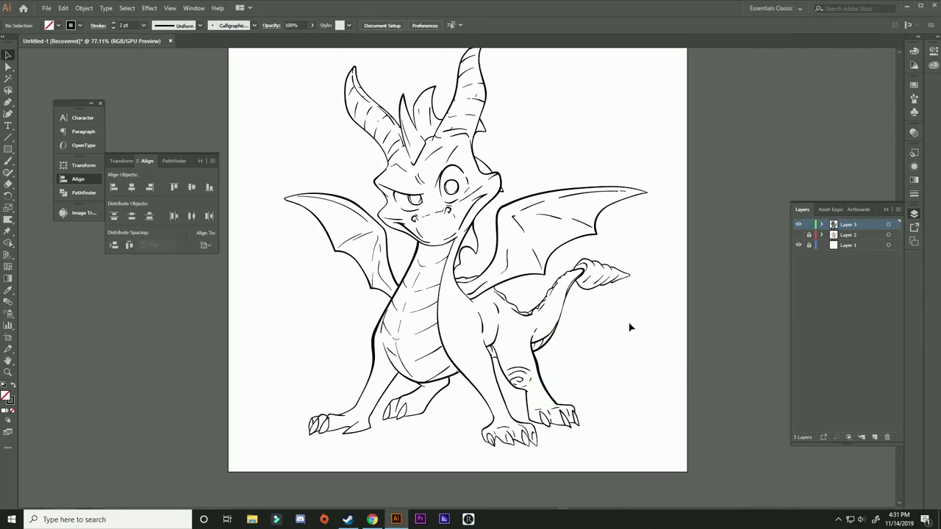
pyautogui.scroll(1, 547, 291)
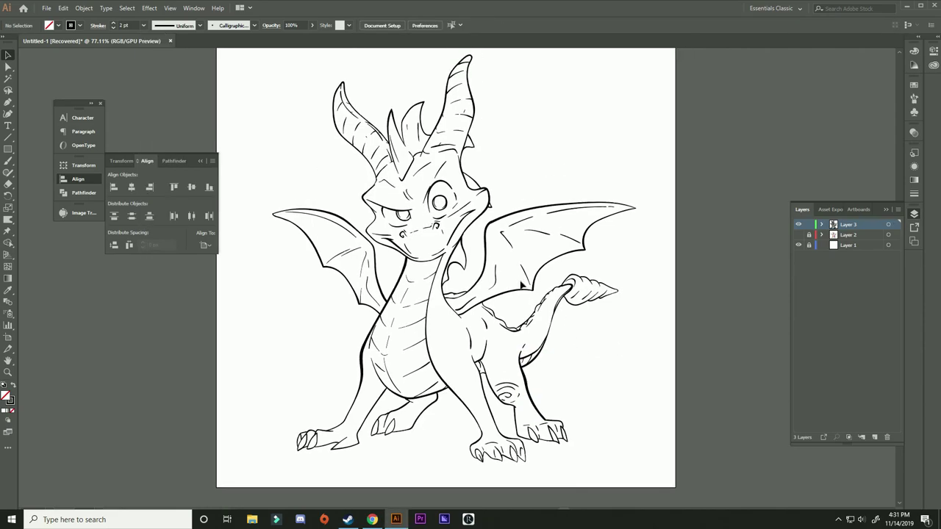